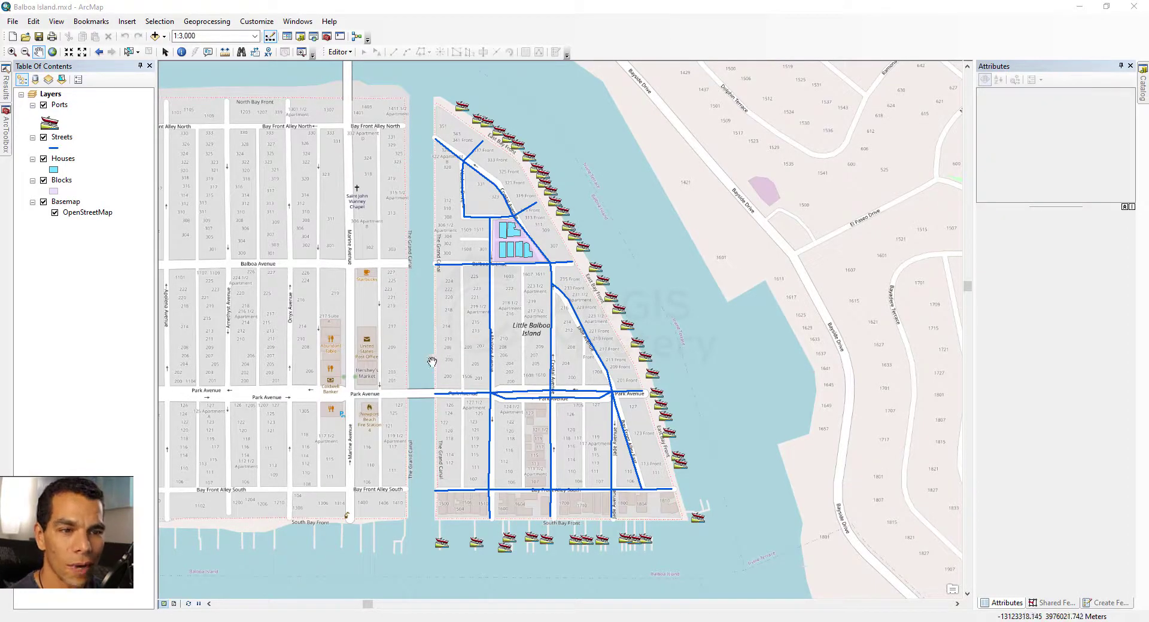
Start sharing the map as a new service, check the server connection list, then cancel the wizard
{"action": "left_click", "coordinate": [13, 21]}
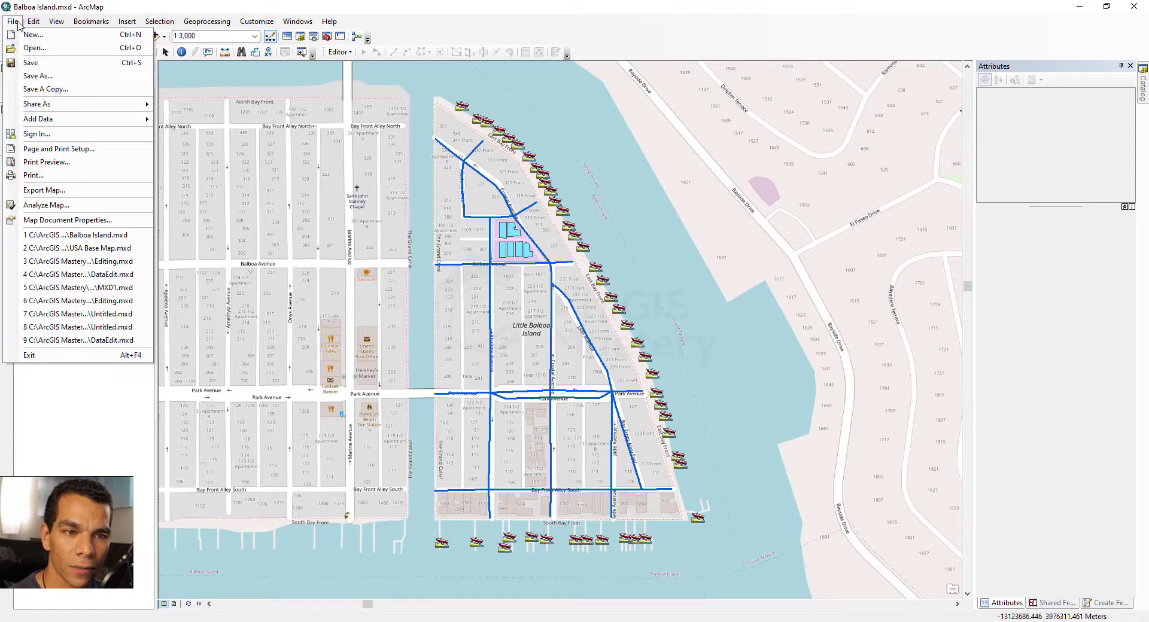
{"action": "mouse_move", "coordinate": [86, 104]}
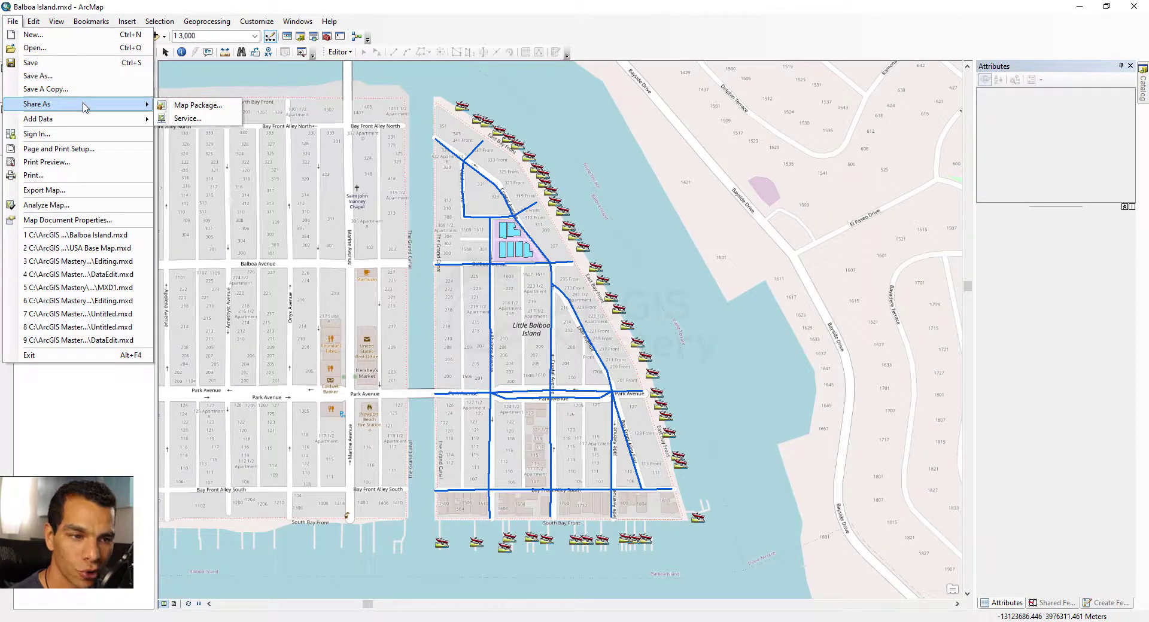
{"action": "left_click", "coordinate": [186, 118]}
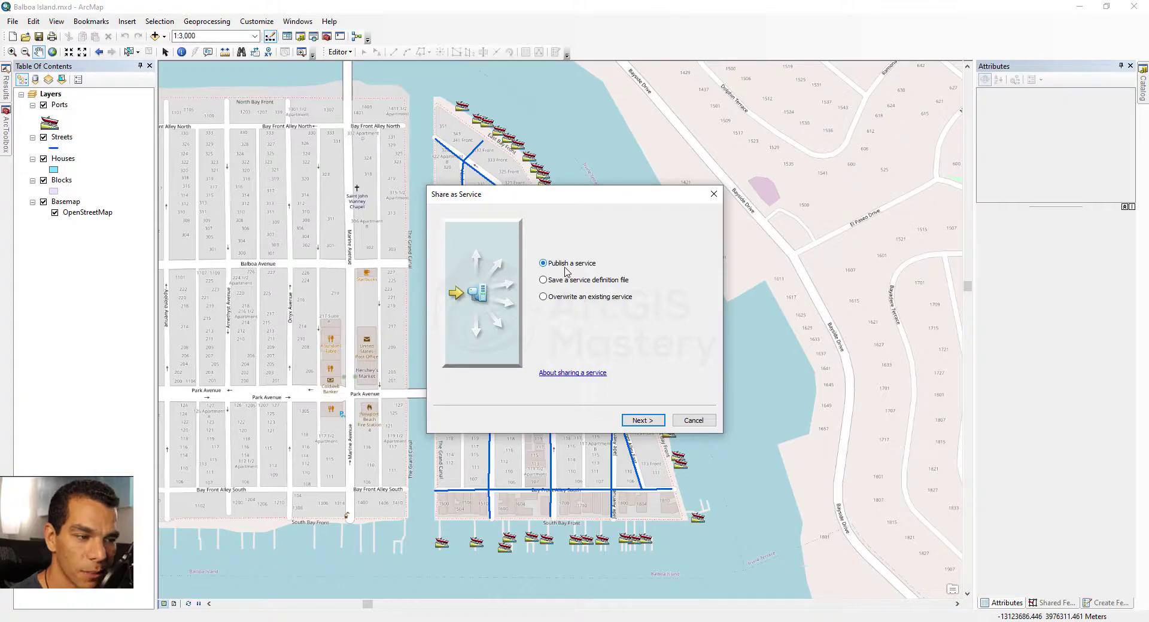
{"action": "left_click", "coordinate": [645, 420]}
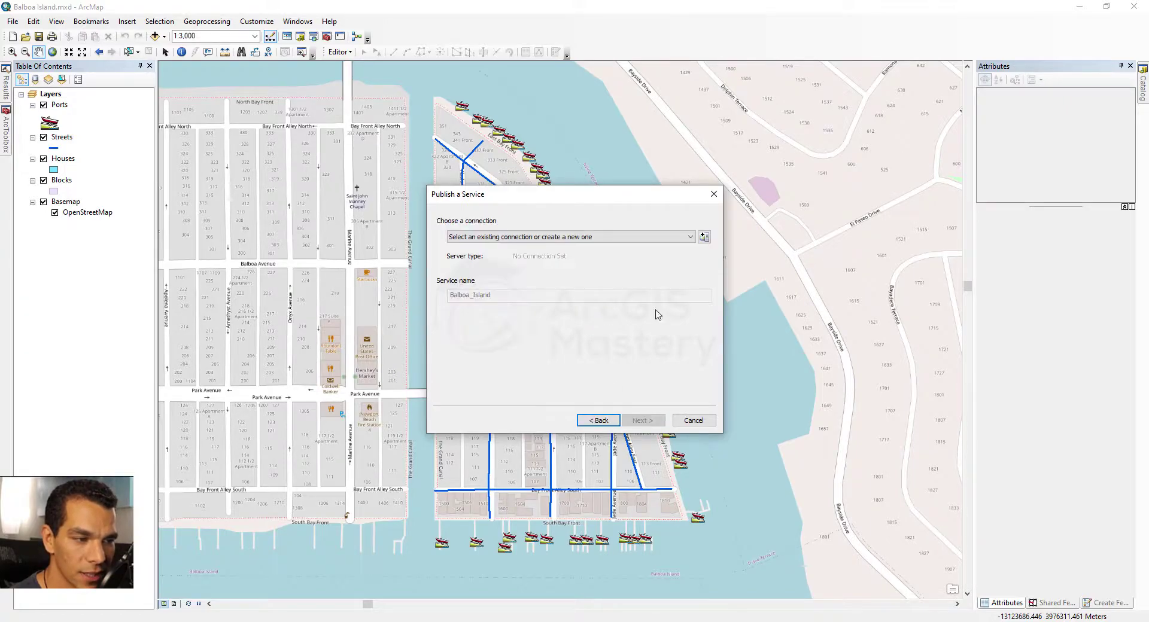
{"action": "left_click", "coordinate": [680, 238]}
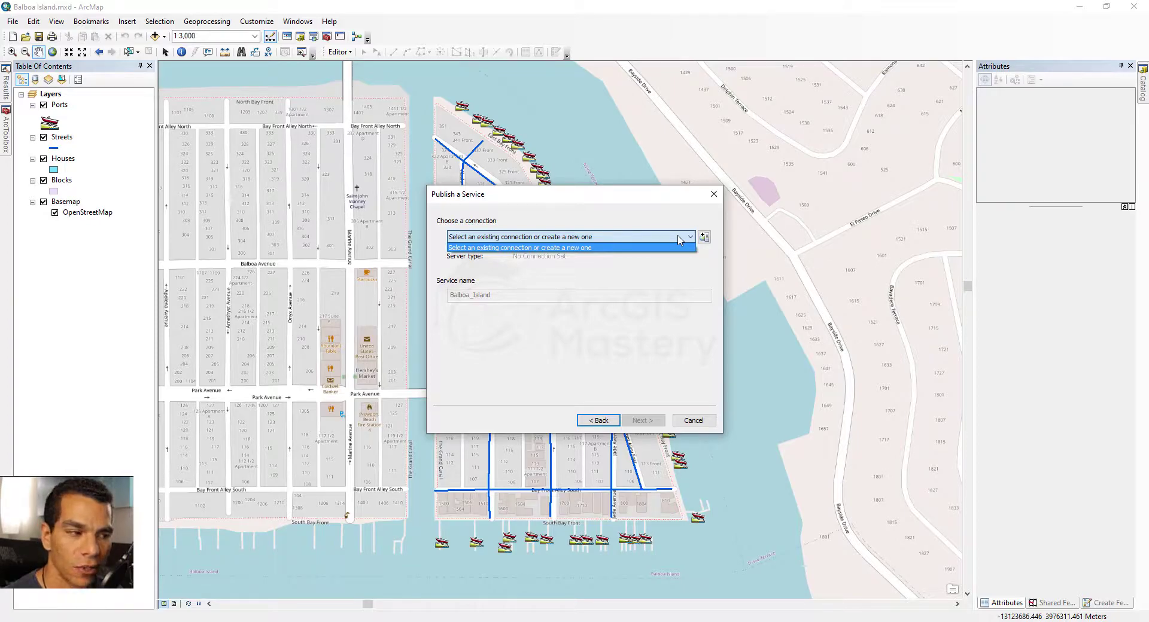
{"action": "left_click", "coordinate": [617, 215]}
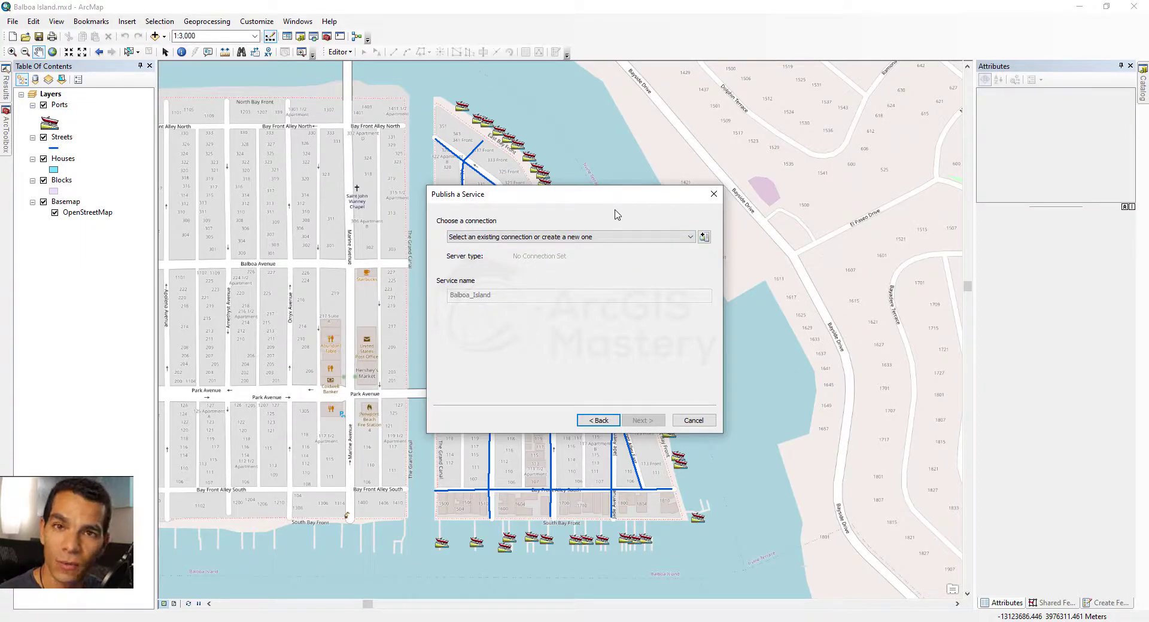
{"action": "left_click", "coordinate": [654, 238]}
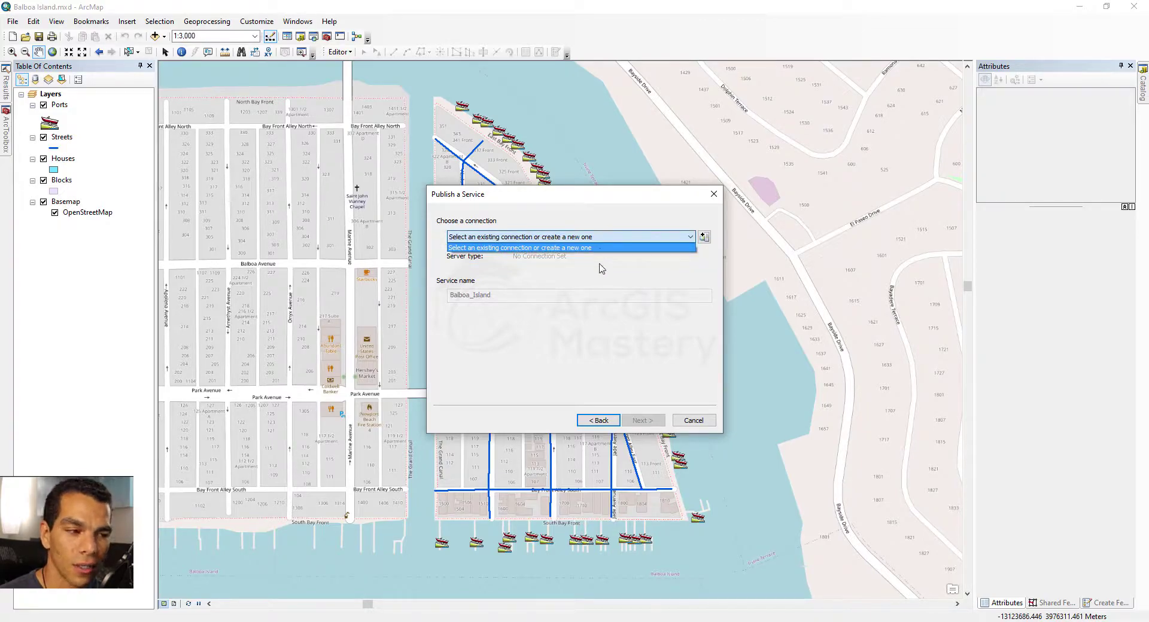
{"action": "left_click", "coordinate": [600, 268]}
{"action": "left_click", "coordinate": [706, 420]}
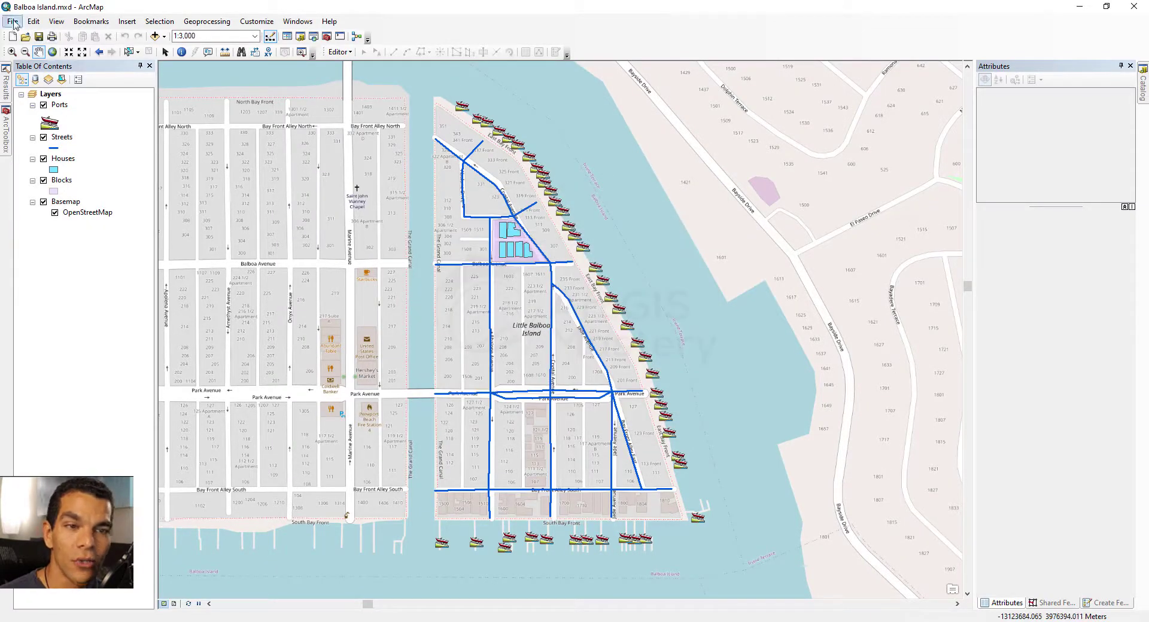
Sign in to ArcGIS Online through the agmorg organization URL with the account username and password
{"action": "left_click", "coordinate": [13, 22]}
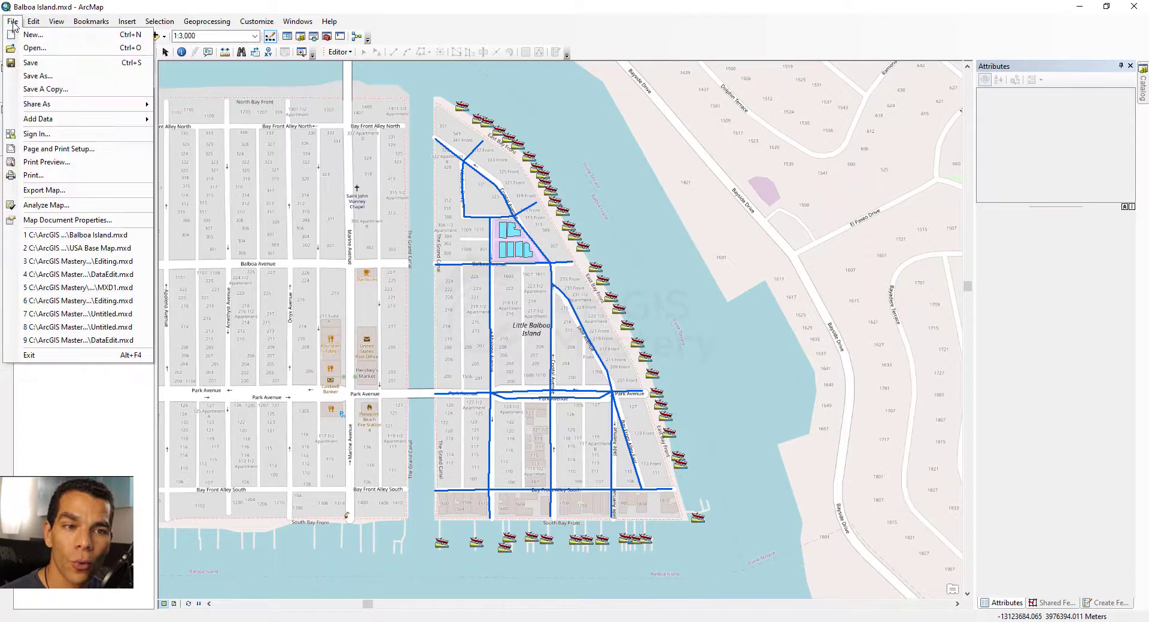
{"action": "left_click", "coordinate": [50, 135]}
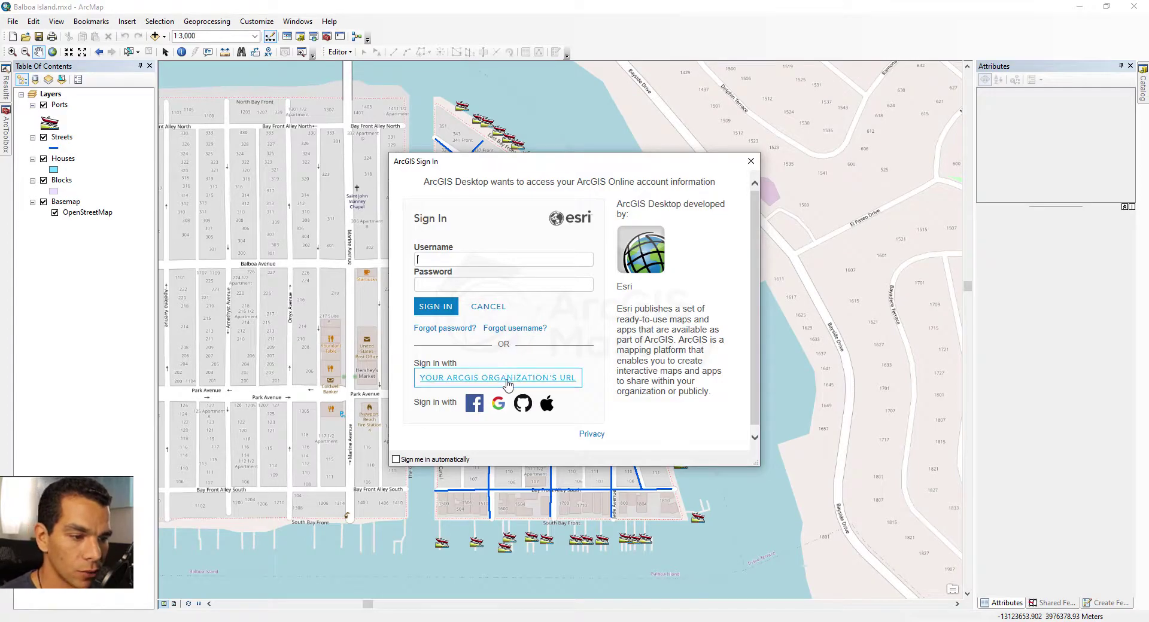
{"action": "left_click", "coordinate": [506, 381]}
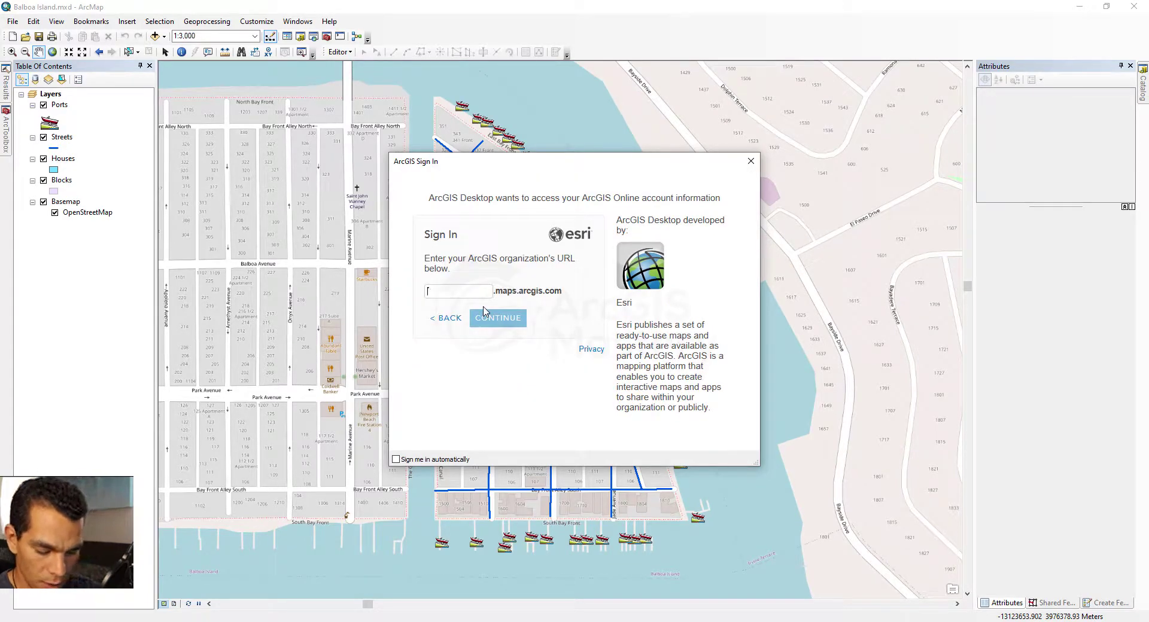
{"action": "type", "text": "agmorg"}
{"action": "left_click", "coordinate": [484, 316]}
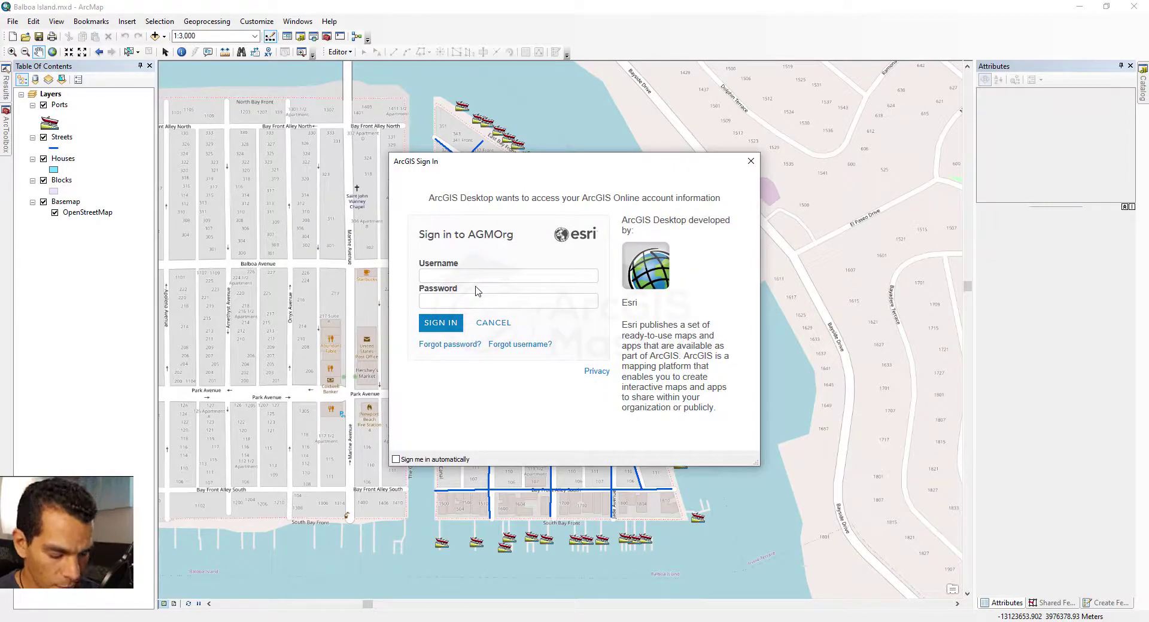
{"action": "type", "text": "AsserAGM_Org"}
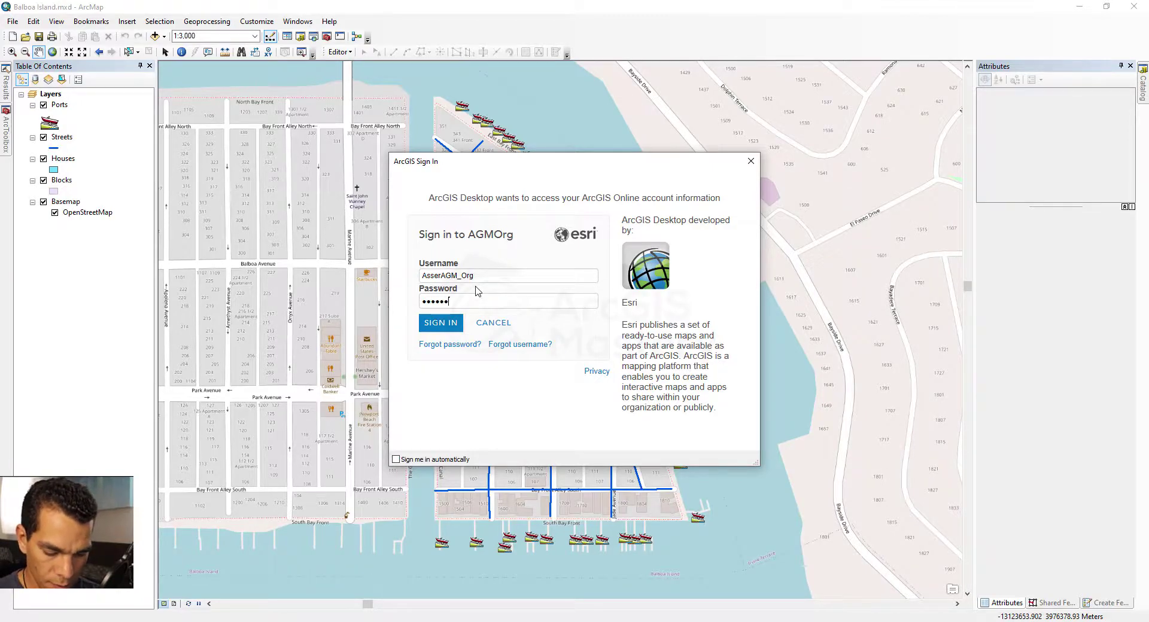
{"action": "key", "text": "Return"}
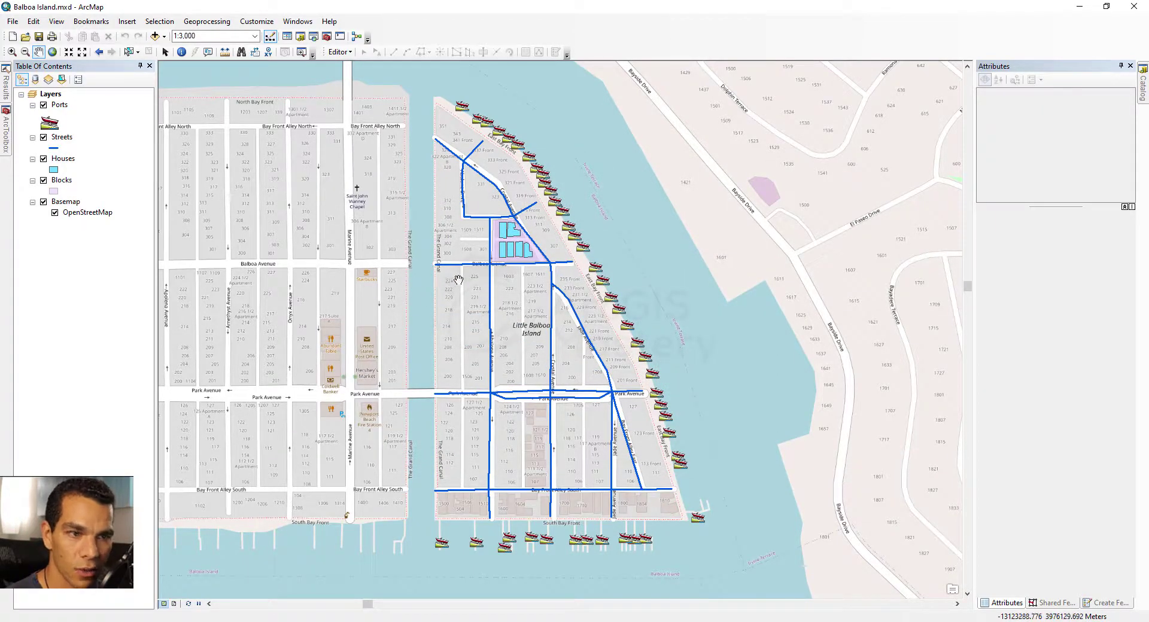
Begin publishing a new service on My Hosted Services, keeping the service name Balboa_Island
{"action": "left_click", "coordinate": [12, 21]}
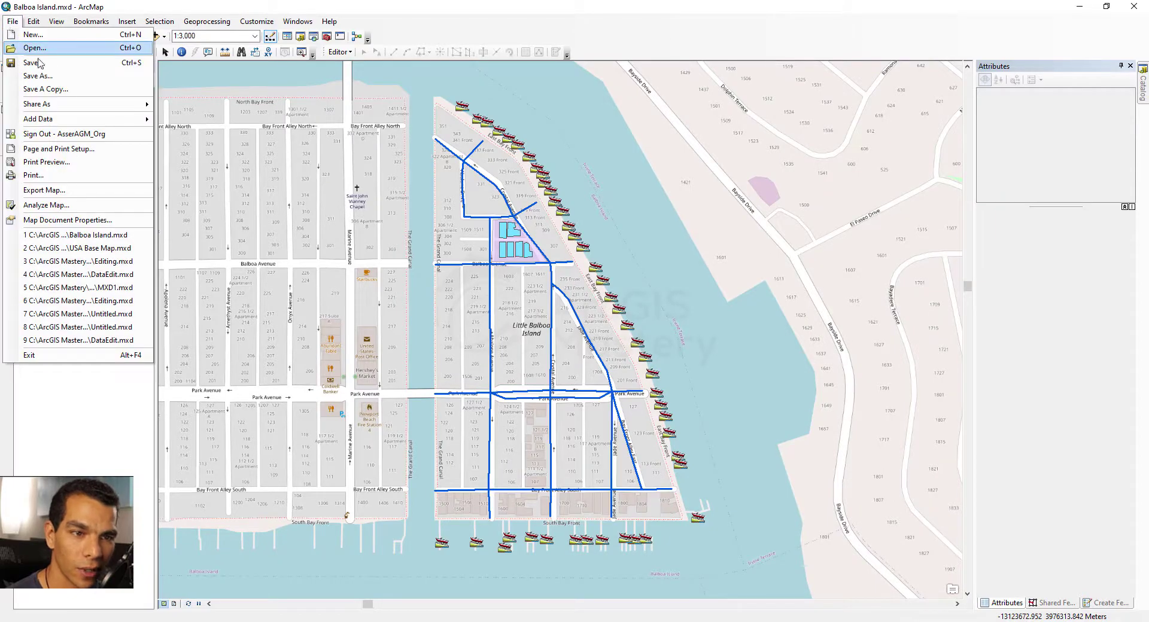
{"action": "mouse_move", "coordinate": [94, 108]}
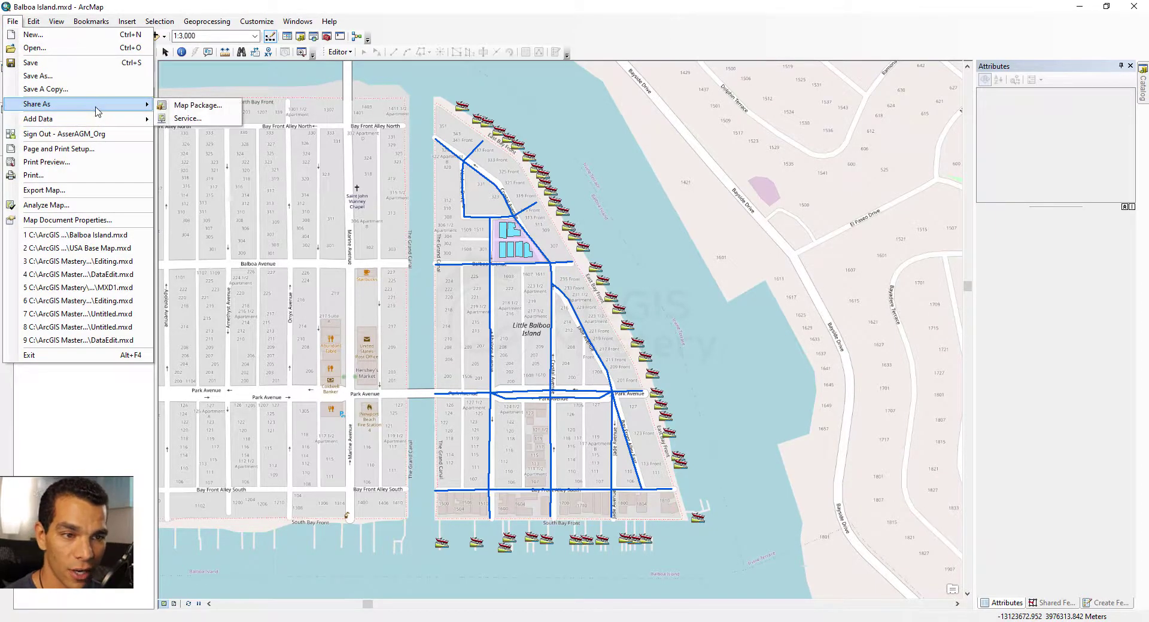
{"action": "left_click", "coordinate": [188, 118]}
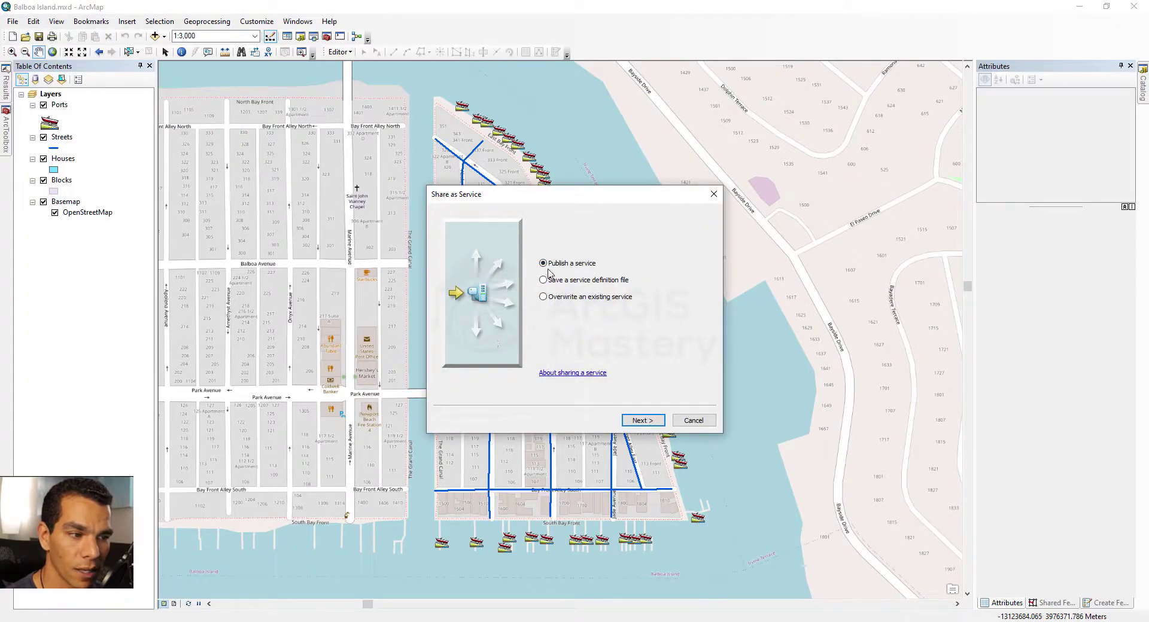
{"action": "left_click", "coordinate": [644, 422]}
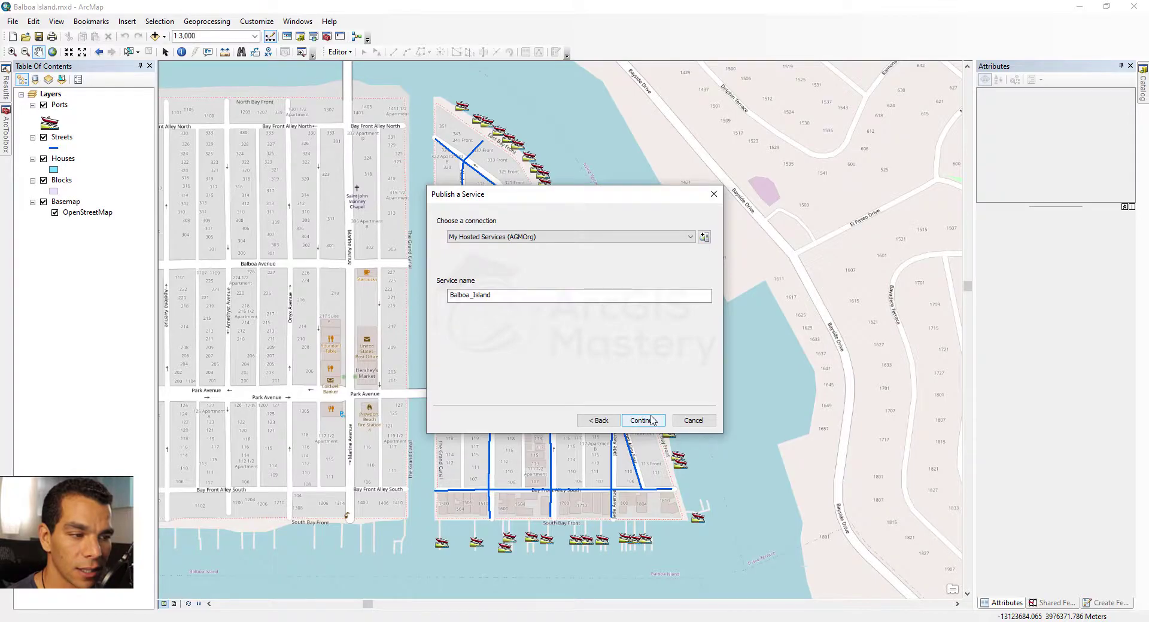
{"action": "left_click", "coordinate": [549, 238]}
{"action": "left_click", "coordinate": [549, 239]}
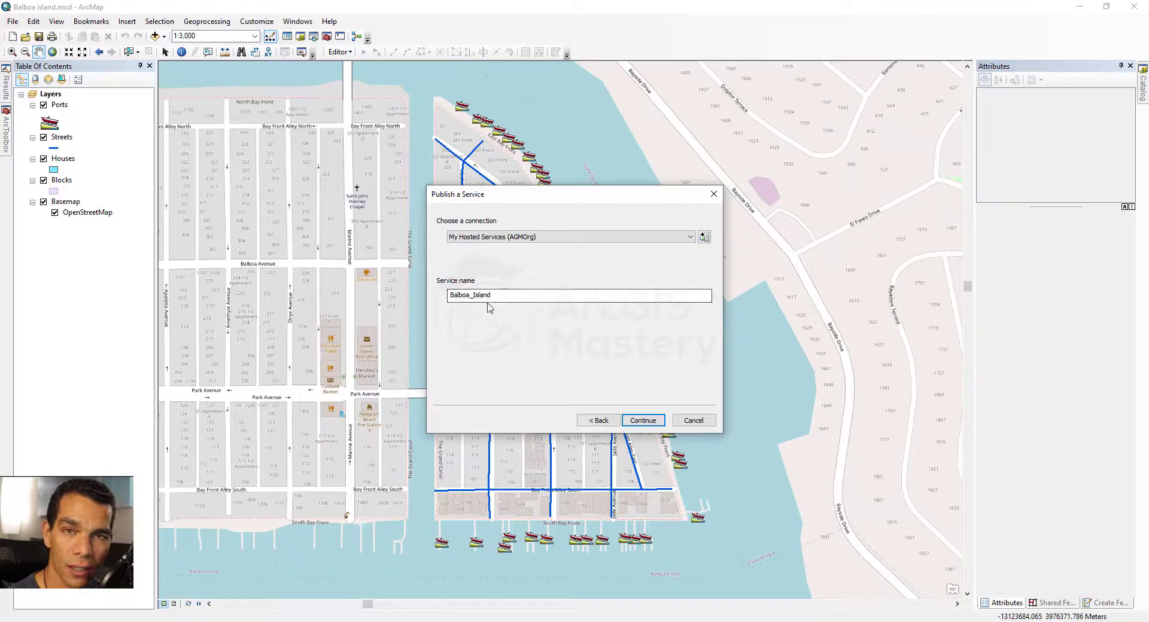
{"action": "left_click_drag", "start_coordinate": [496, 294], "coordinate": [446, 294]}
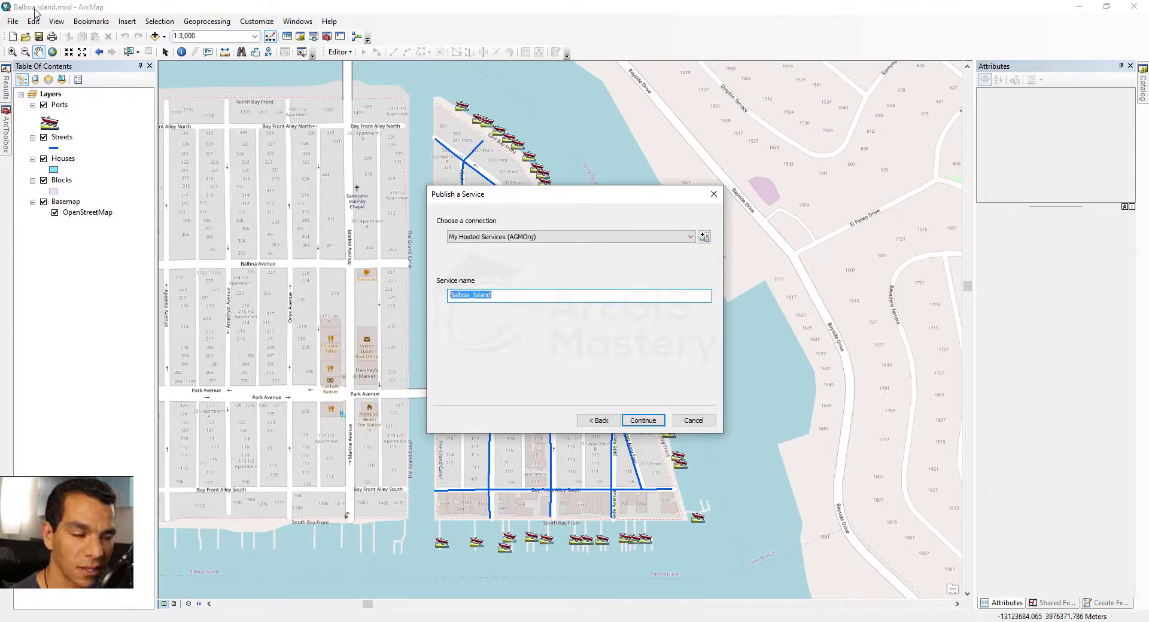
{"action": "left_click", "coordinate": [508, 296]}
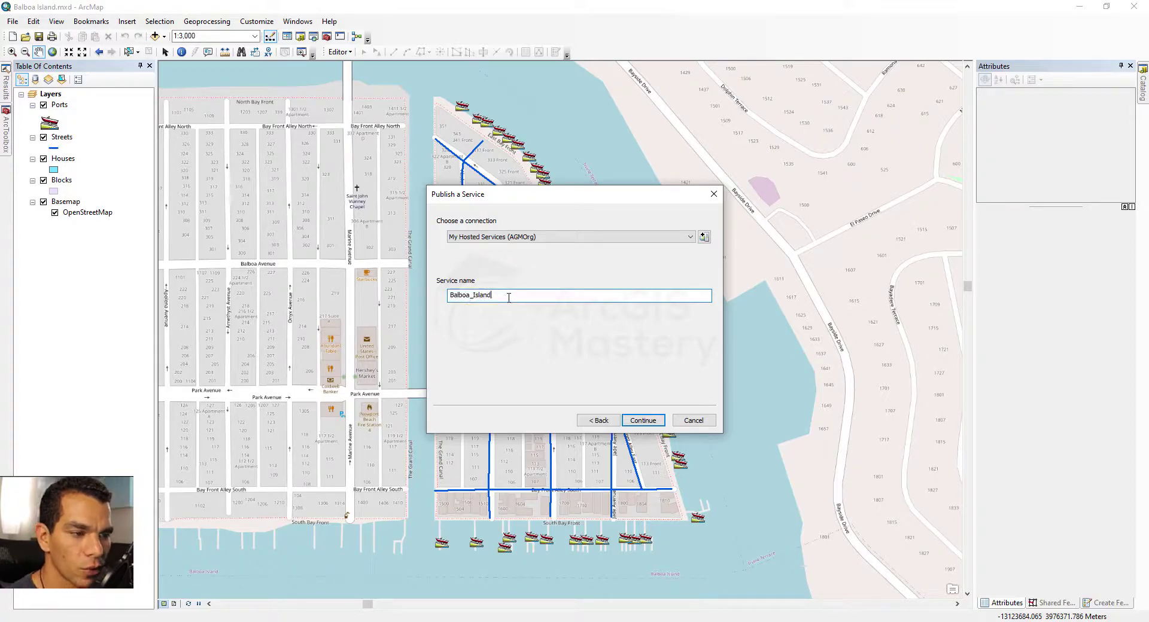
{"action": "left_click", "coordinate": [644, 422]}
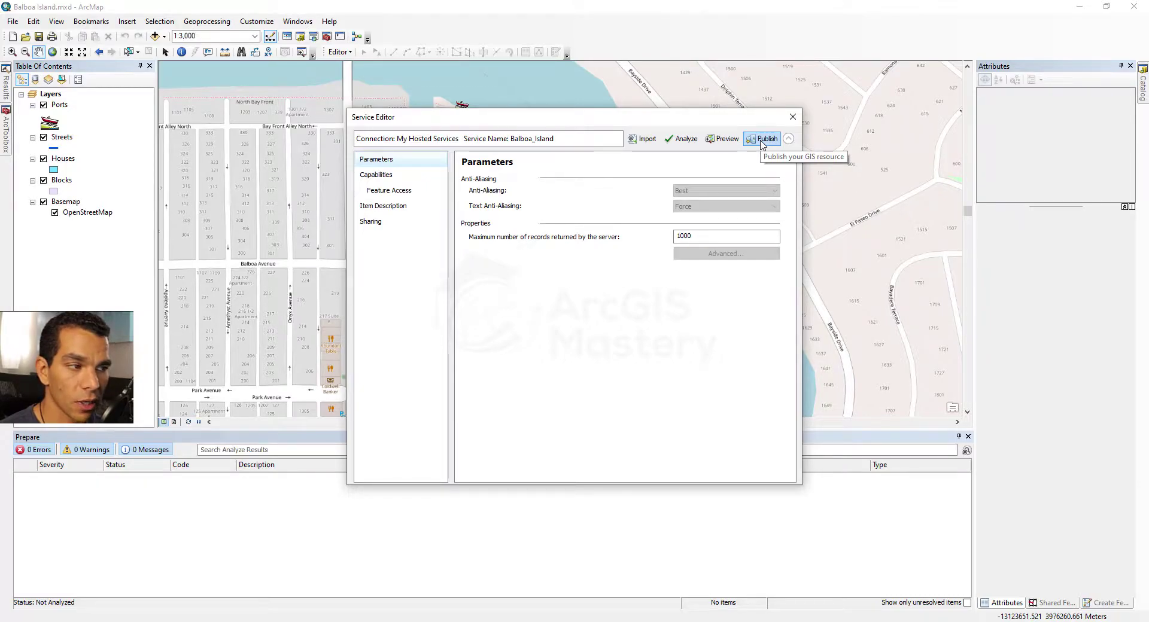
Analyze the Balboa_Island service for publishing problems and move the Service Editor aside
{"action": "left_click", "coordinate": [680, 141]}
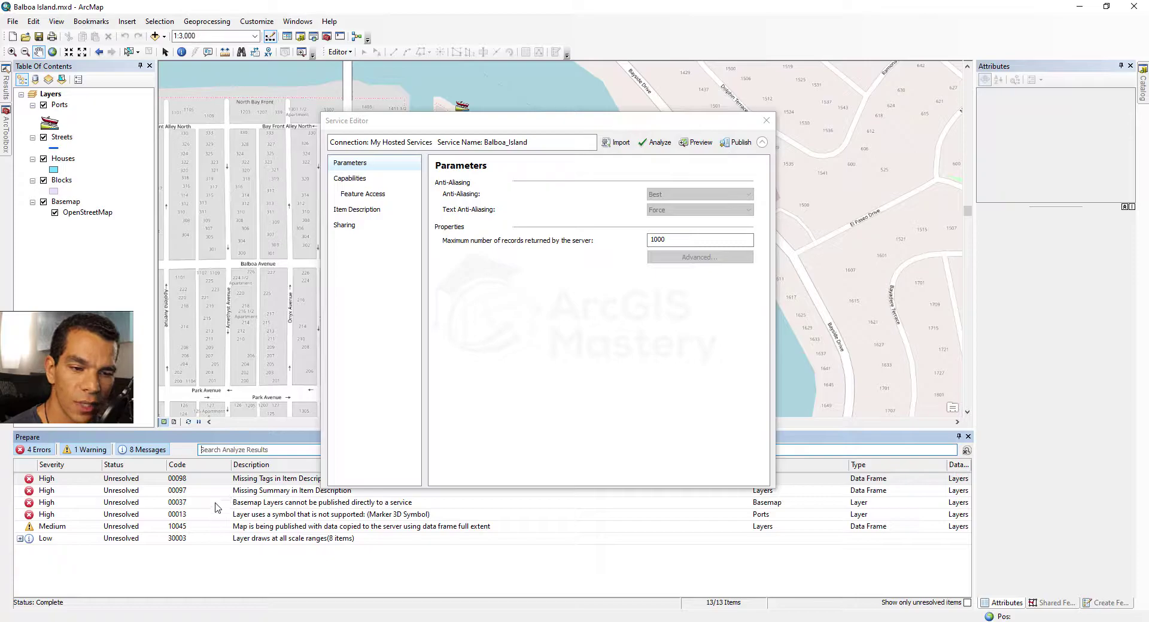
{"action": "left_click_drag", "start_coordinate": [613, 122], "coordinate": [630, 74]}
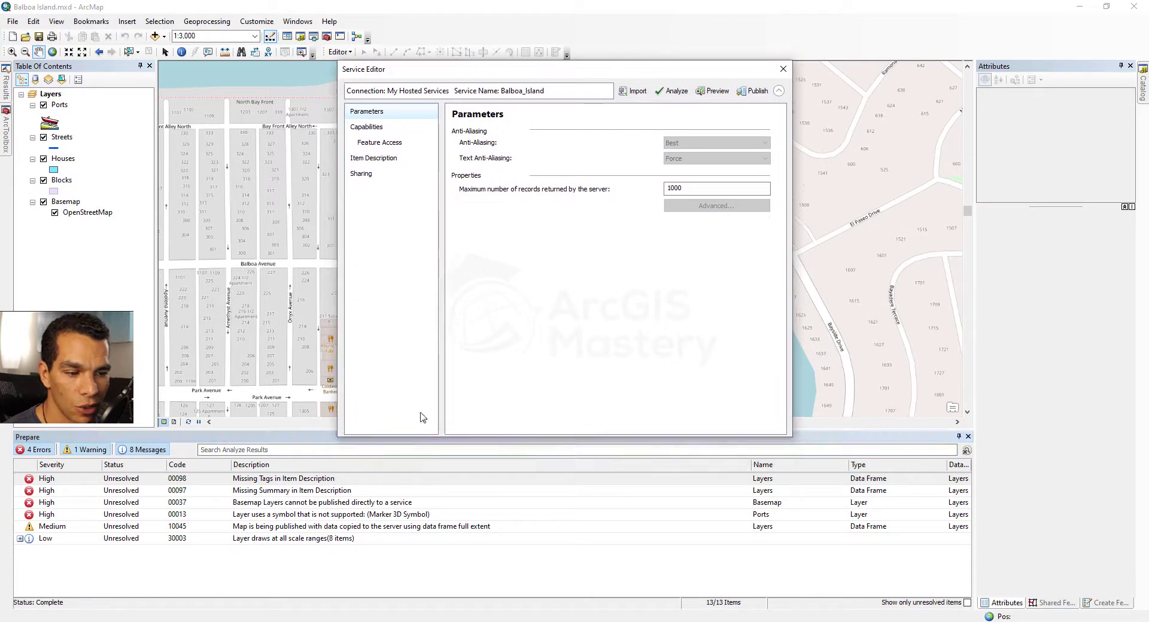
Fill the service summary, tags and description with 'Balboa Island', then re-analyze
{"action": "double_click", "coordinate": [257, 482]}
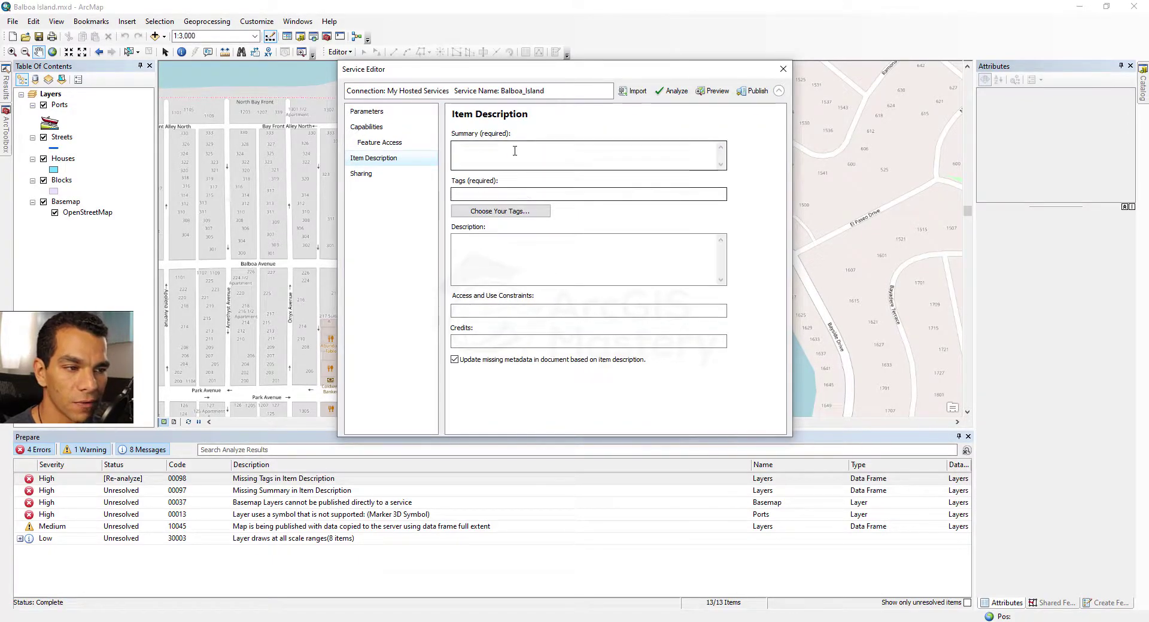
{"action": "type", "text": "B"}
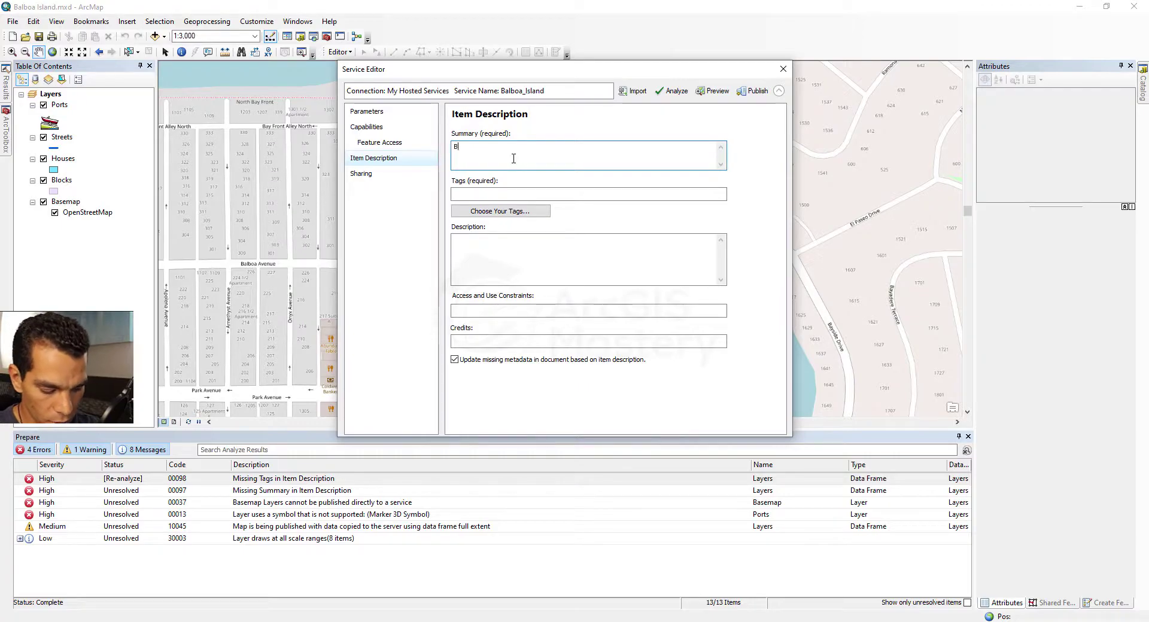
{"action": "type", "text": "alboa "}
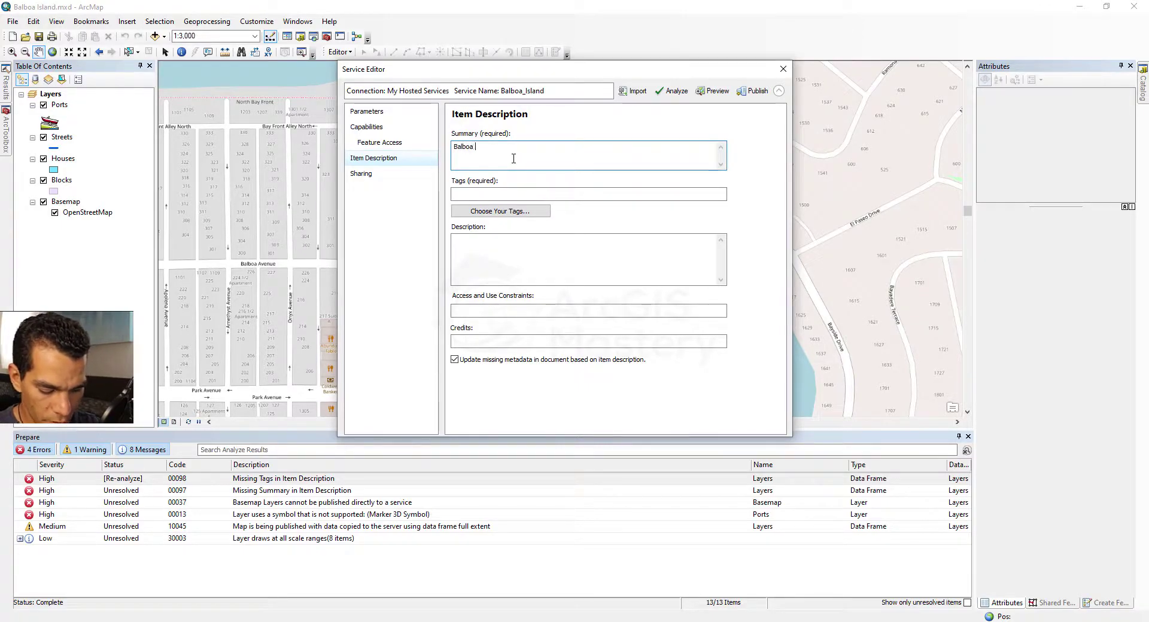
{"action": "type", "text": "Island"}
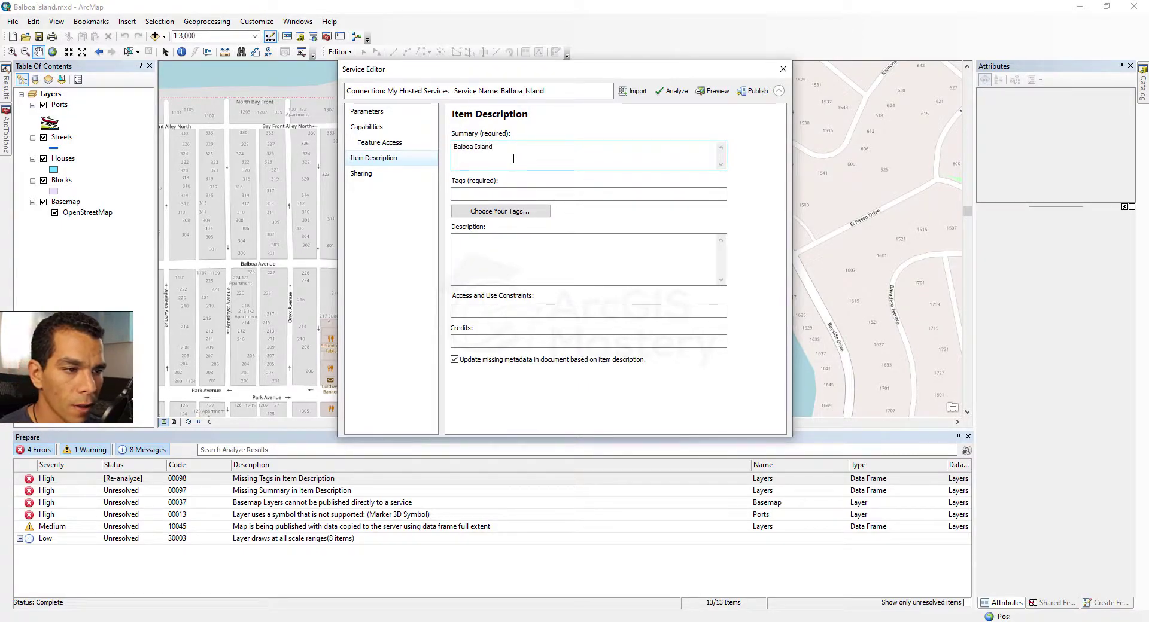
{"action": "key", "text": "ctrl+a"}
{"action": "key", "text": "ctrl+c"}
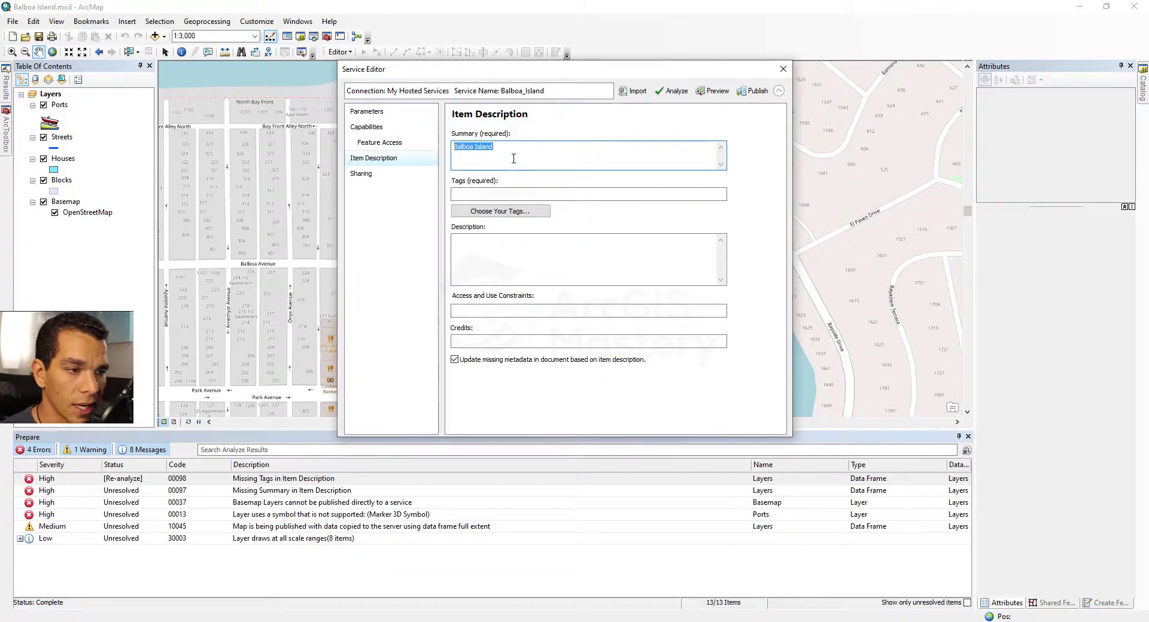
{"action": "left_click", "coordinate": [527, 193]}
{"action": "key", "text": "ctrl+v"}
{"action": "left_click", "coordinate": [500, 259]}
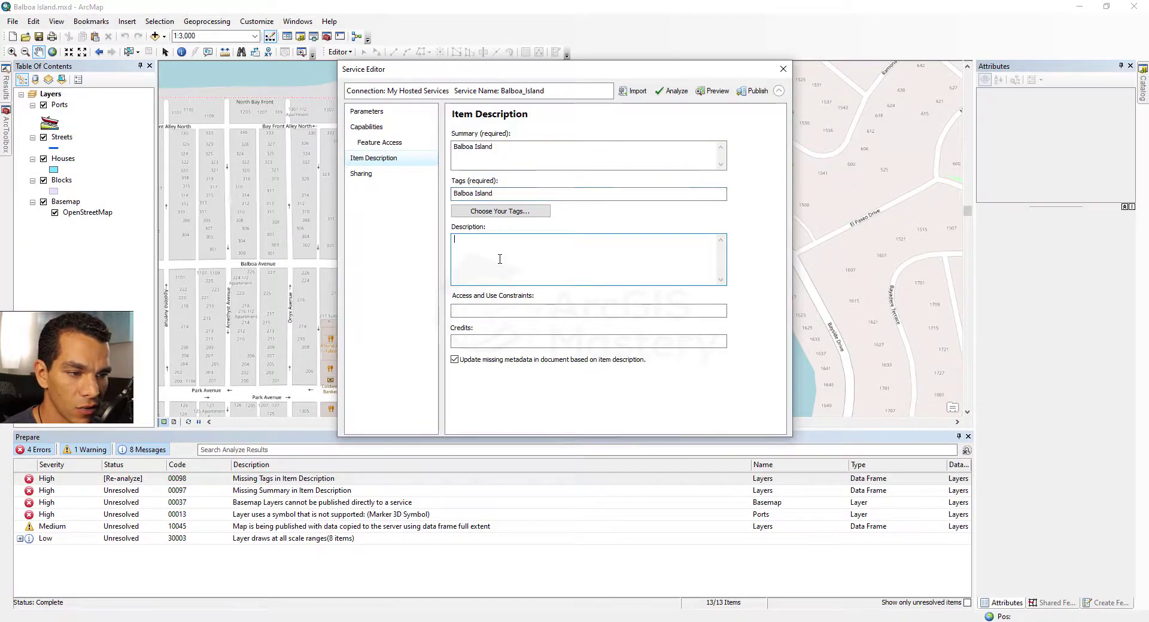
{"action": "key", "text": "ctrl+v"}
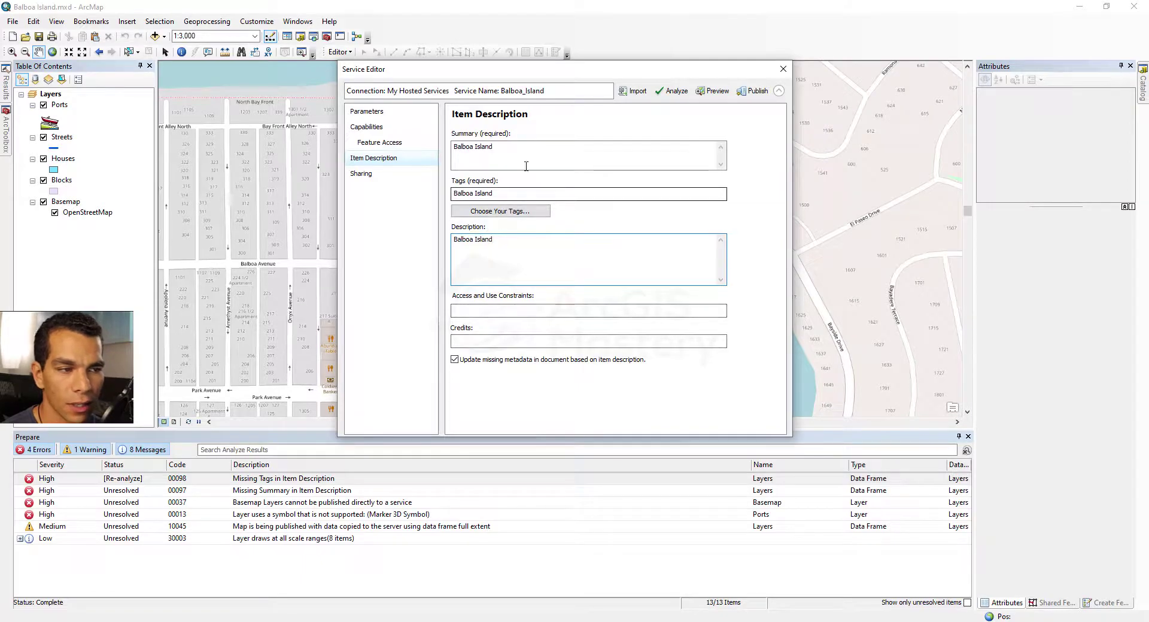
{"action": "left_click", "coordinate": [672, 91]}
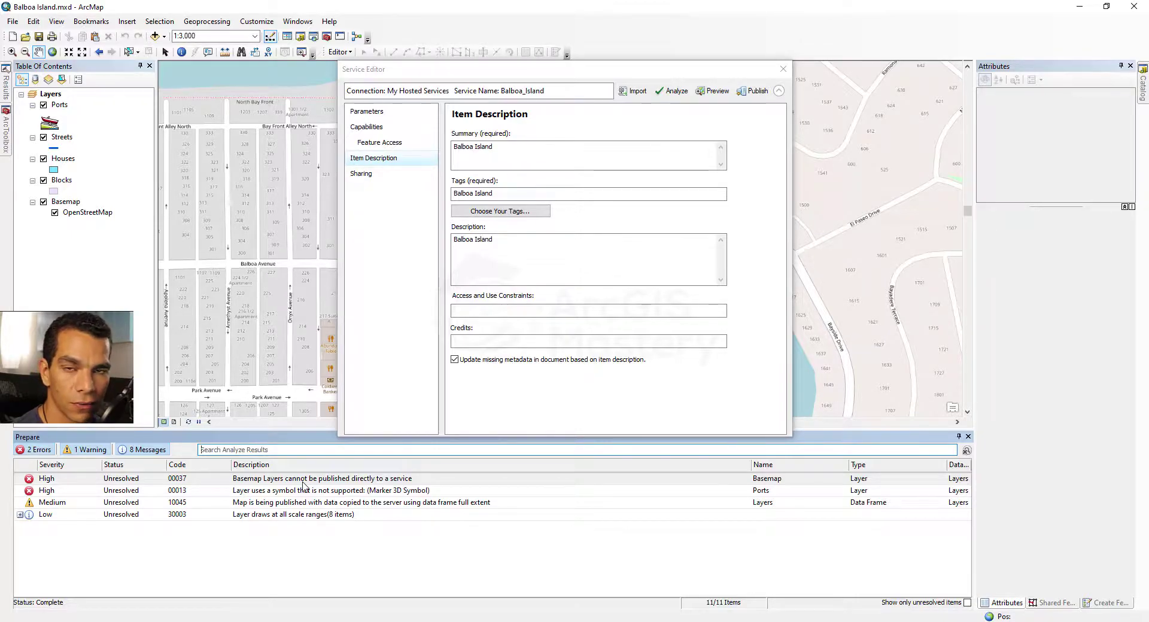
Remove the unpublishable basemap, re-analyze, and bring up the Symbol Selector for the Ports Marker 3D error
{"action": "left_click", "coordinate": [301, 480]}
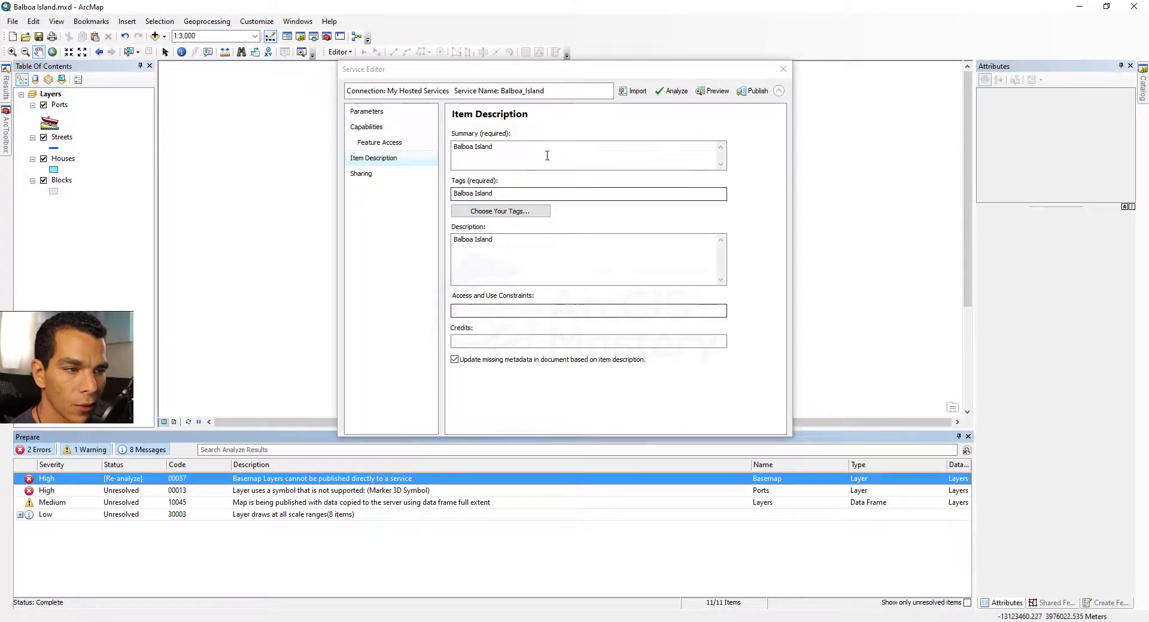
{"action": "left_click", "coordinate": [680, 95]}
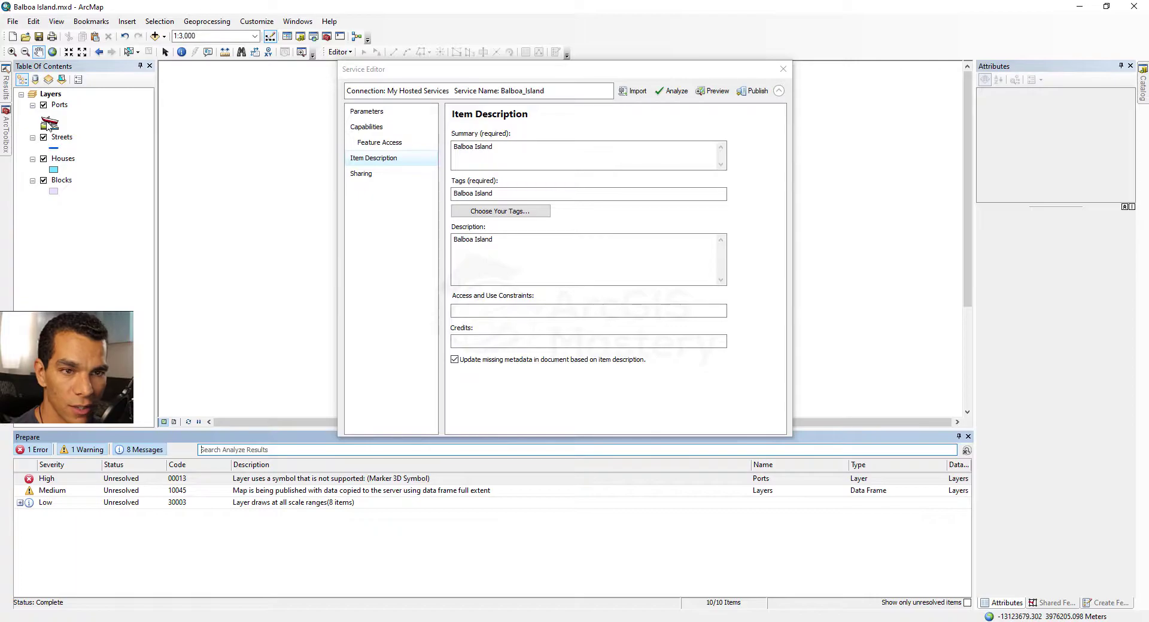
{"action": "double_click", "coordinate": [279, 482]}
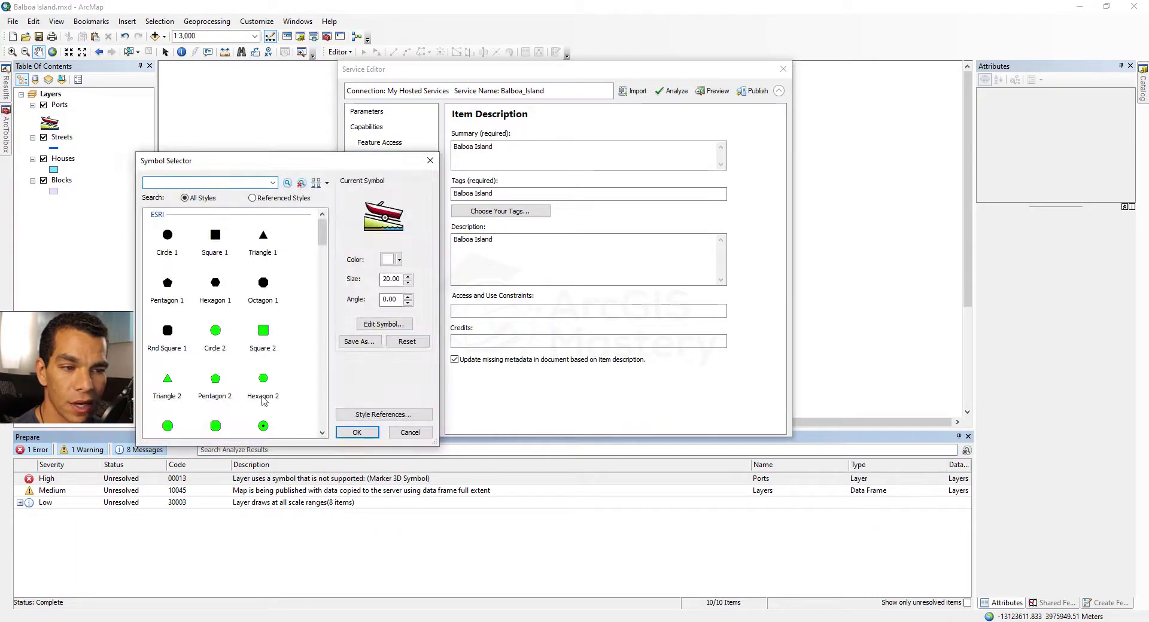
Change the Ports symbol to the green Circle 2 at size 8
{"action": "left_click", "coordinate": [218, 331]}
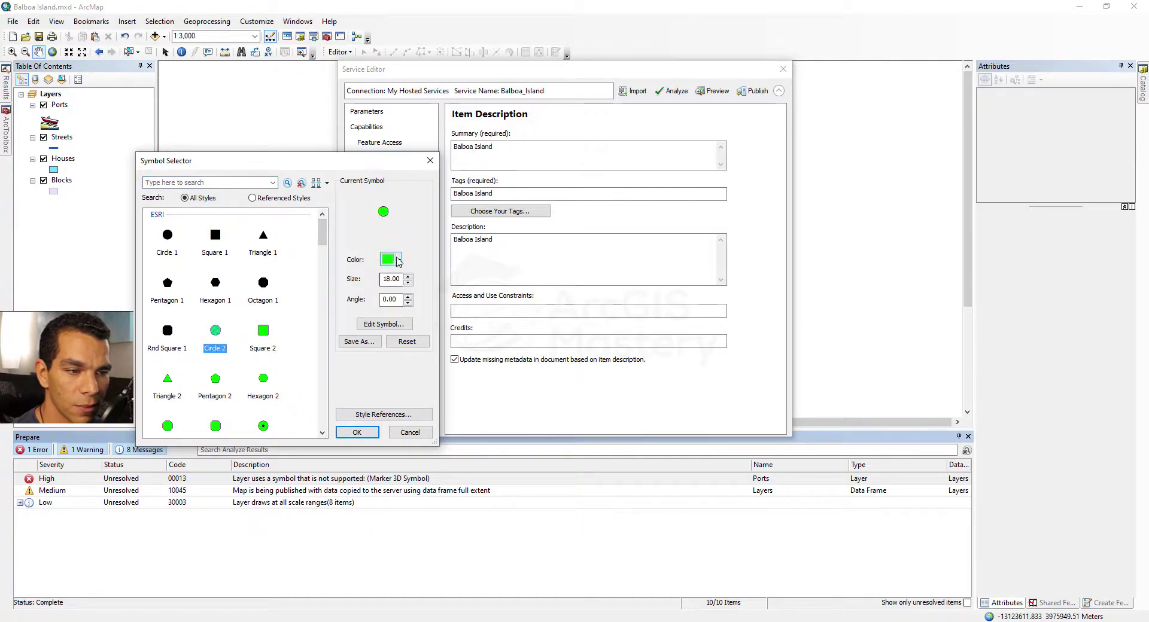
{"action": "double_click", "coordinate": [390, 279]}
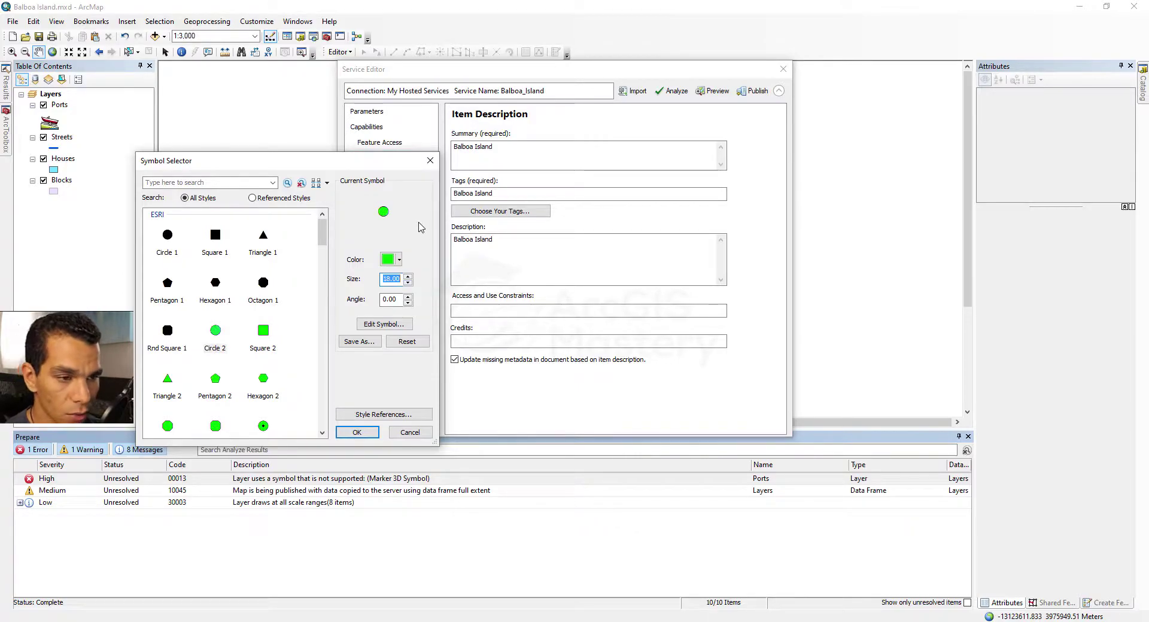
{"action": "type", "text": "8"}
{"action": "left_click", "coordinate": [357, 432]}
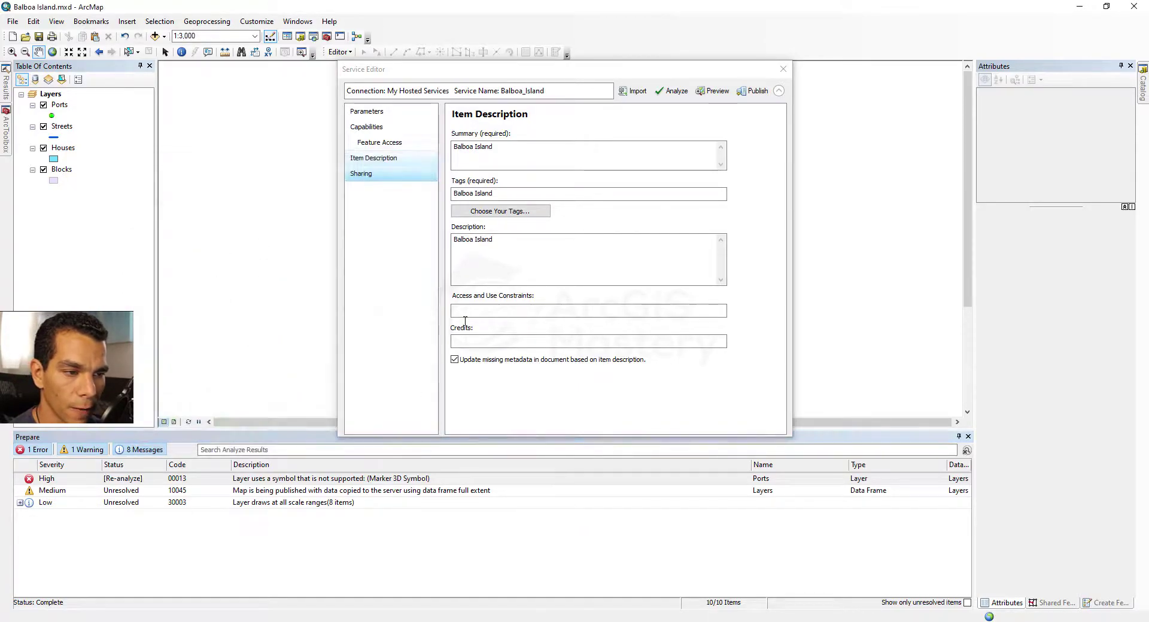
Confirm zero analysis errors, publish Balboa_Island, and dismiss the success message
{"action": "left_click", "coordinate": [674, 95]}
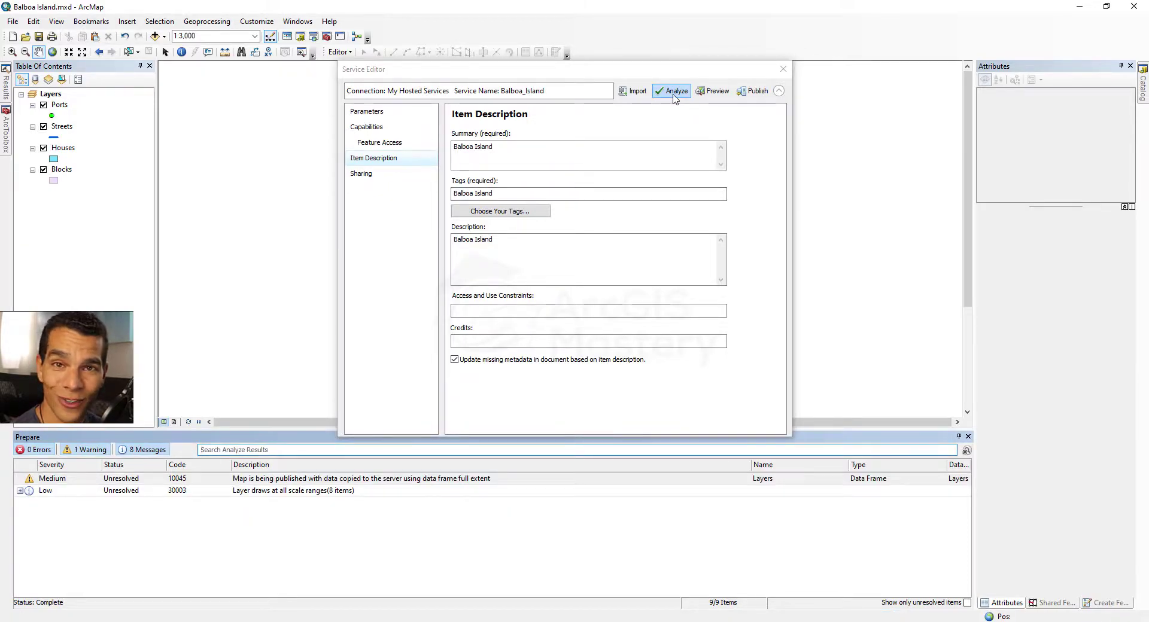
{"action": "left_click", "coordinate": [755, 91]}
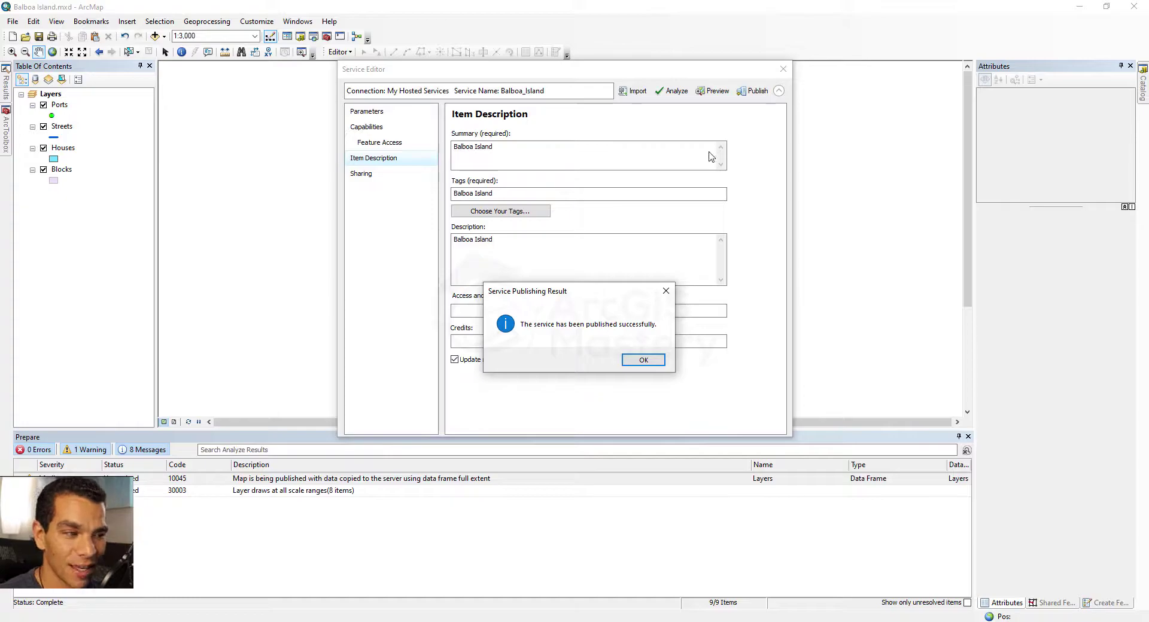
{"action": "left_click", "coordinate": [649, 359]}
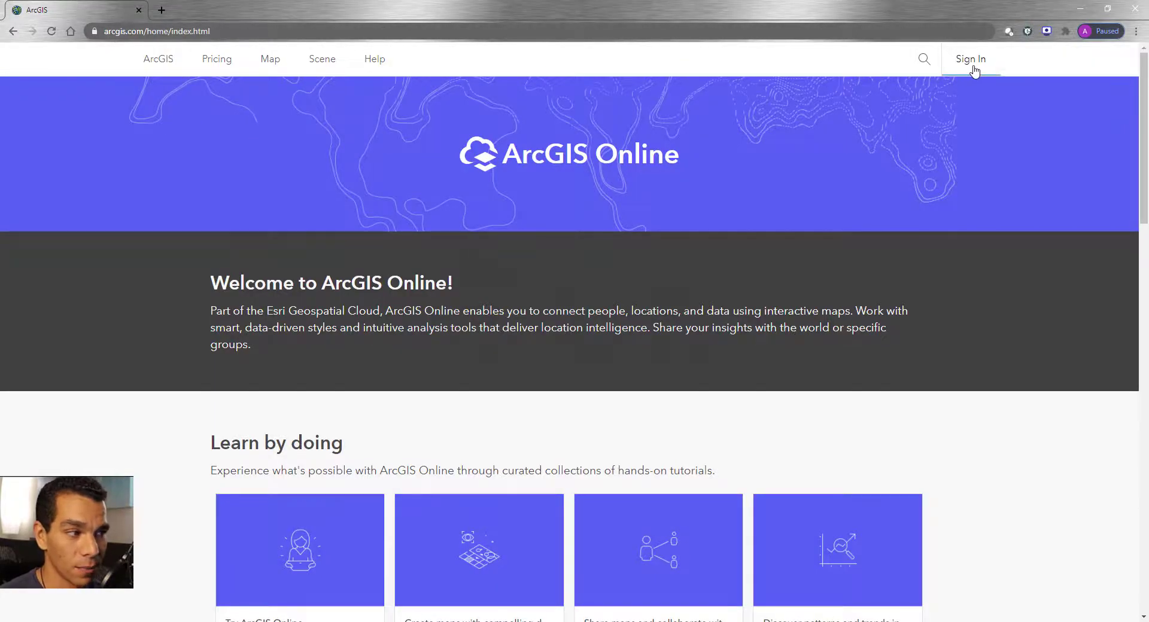
Sign in to ArcGIS Online through the organization URL and go to My Content
{"action": "left_click", "coordinate": [972, 60]}
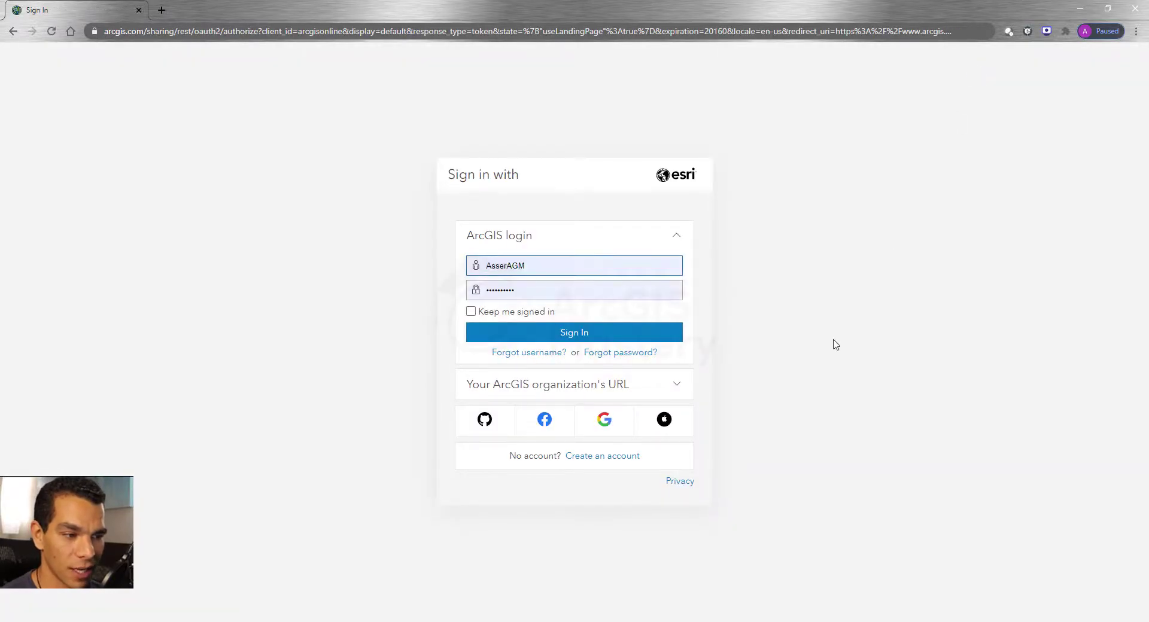
{"action": "left_click", "coordinate": [592, 395]}
{"action": "left_click", "coordinate": [562, 340]}
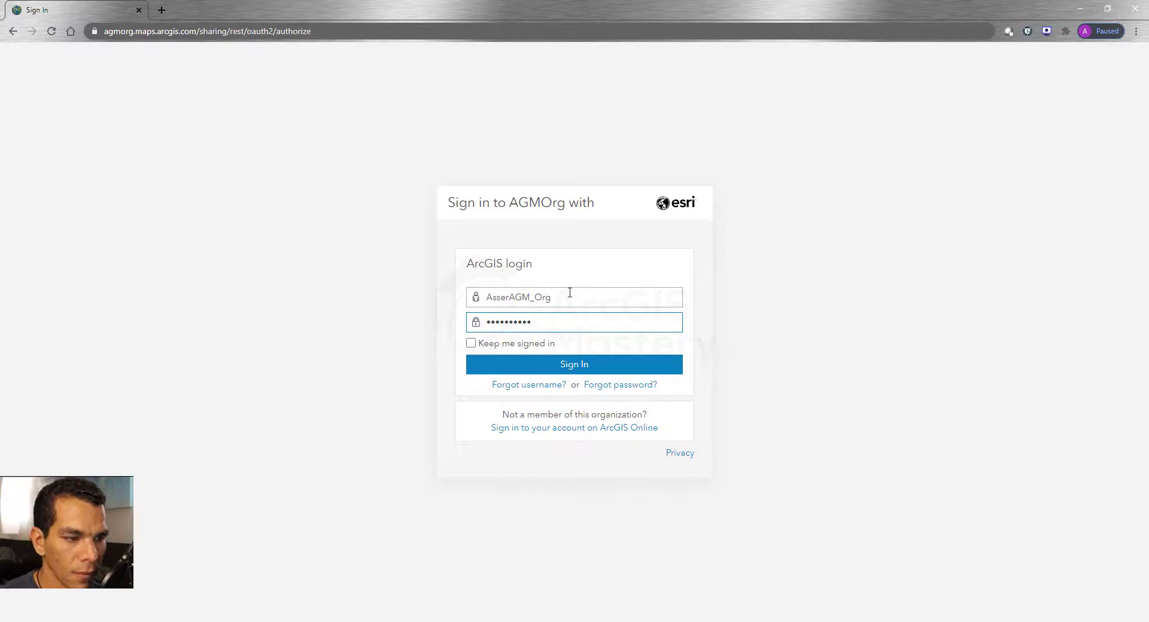
{"action": "left_click", "coordinate": [575, 364]}
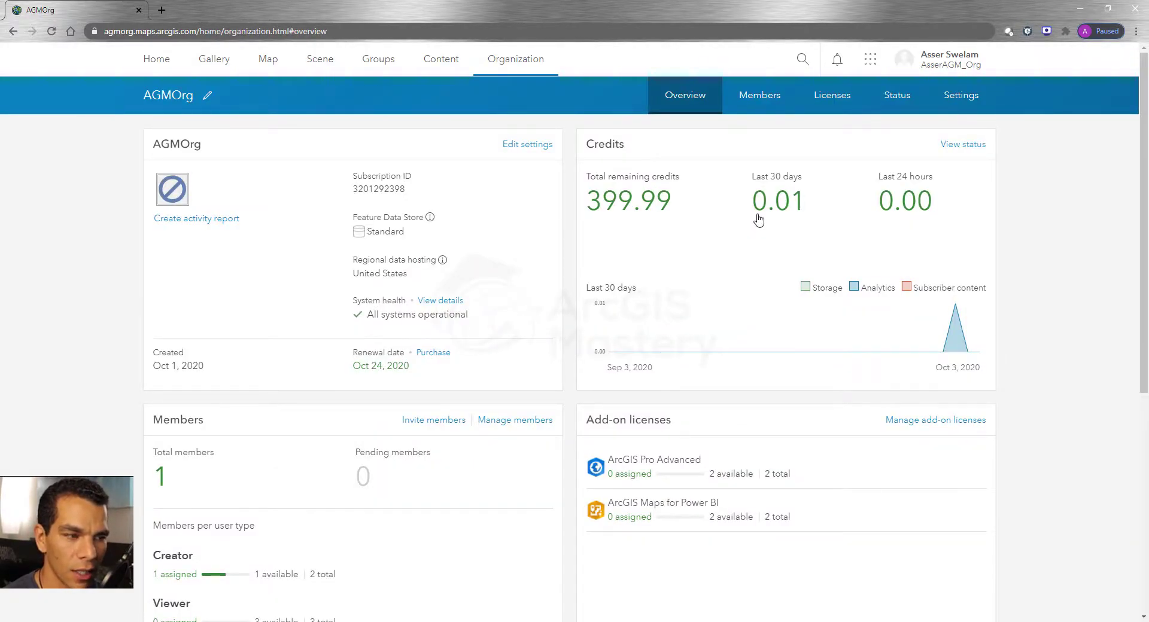
{"action": "left_click", "coordinate": [440, 69]}
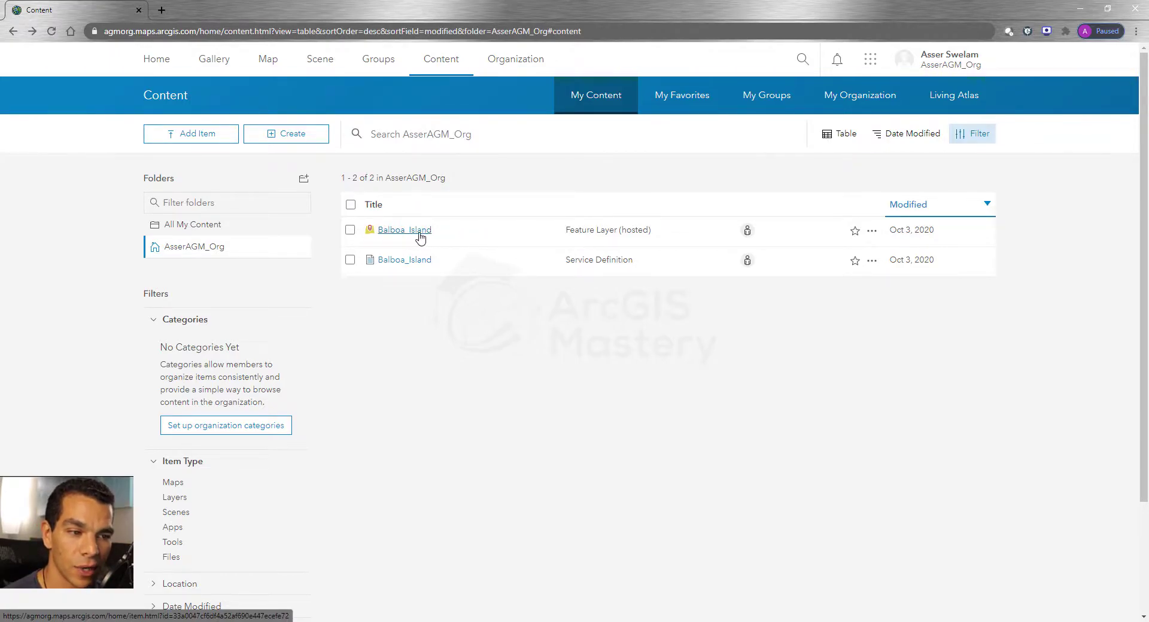
Open the item page of the Balboa_Island Feature Layer (hosted) from My Content
{"action": "left_click", "coordinate": [421, 236]}
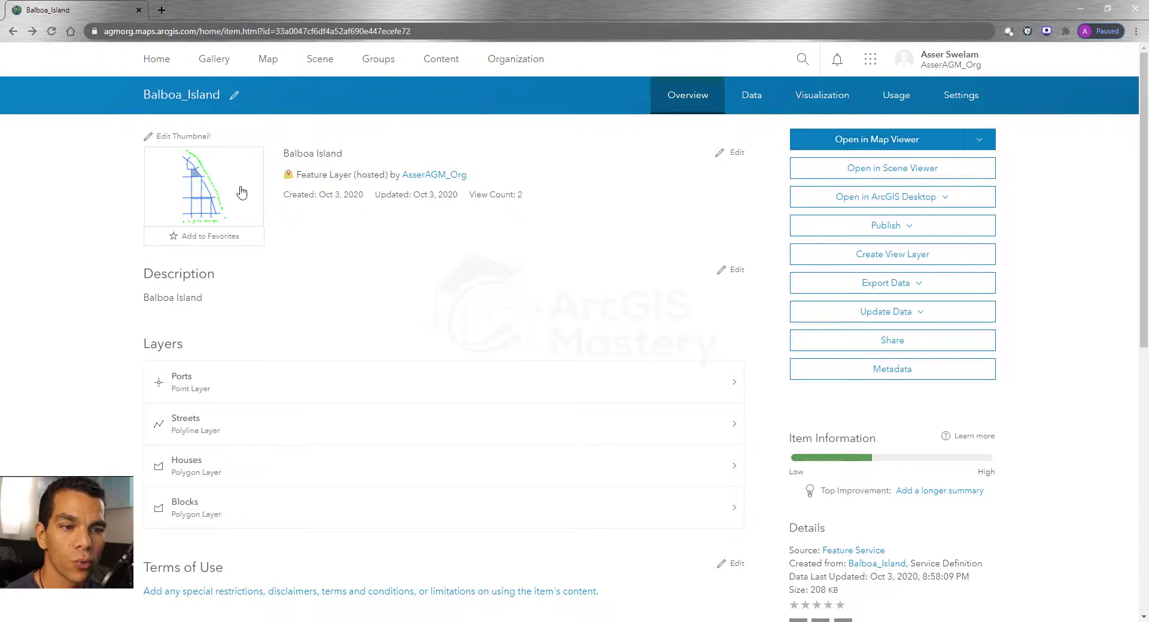
{"action": "mouse_move", "coordinate": [203, 207]}
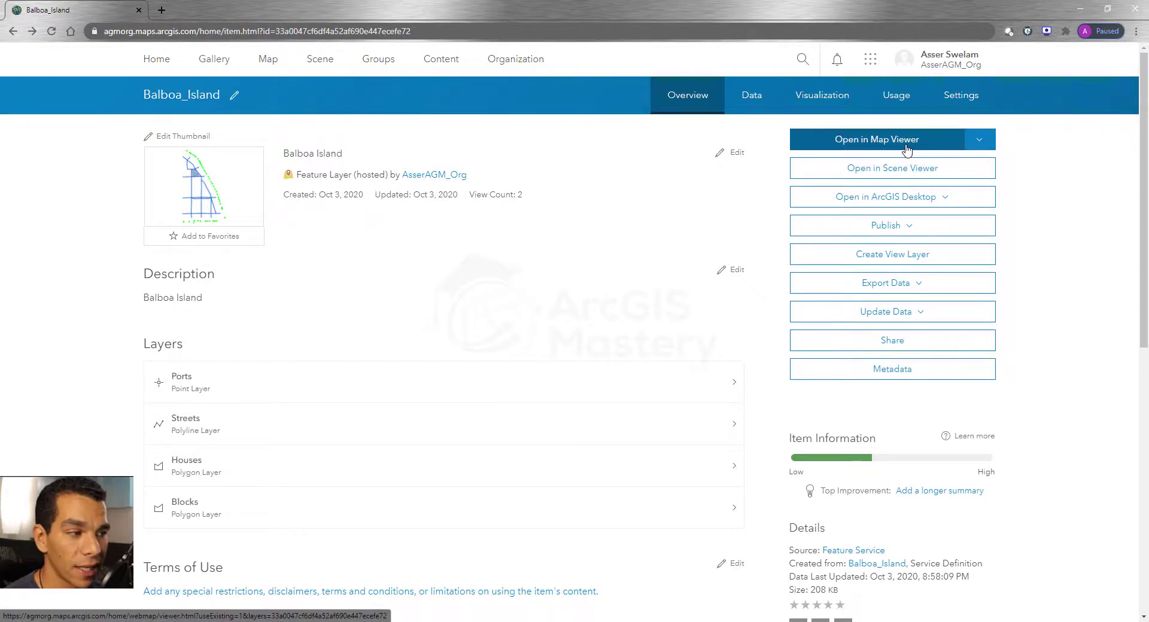
Open the hosted Balboa_Island layer in Map Viewer and zoom out to see it all
{"action": "left_click", "coordinate": [869, 146]}
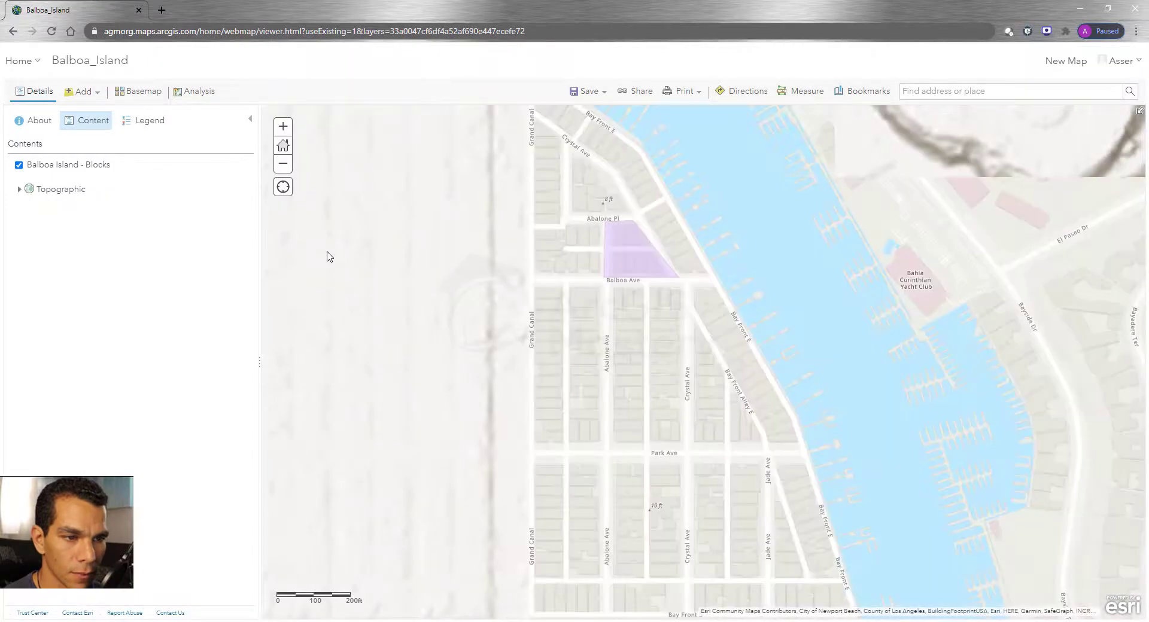
{"action": "scroll", "coordinate": [519, 309], "scroll_direction": "down", "scroll_amount": 1}
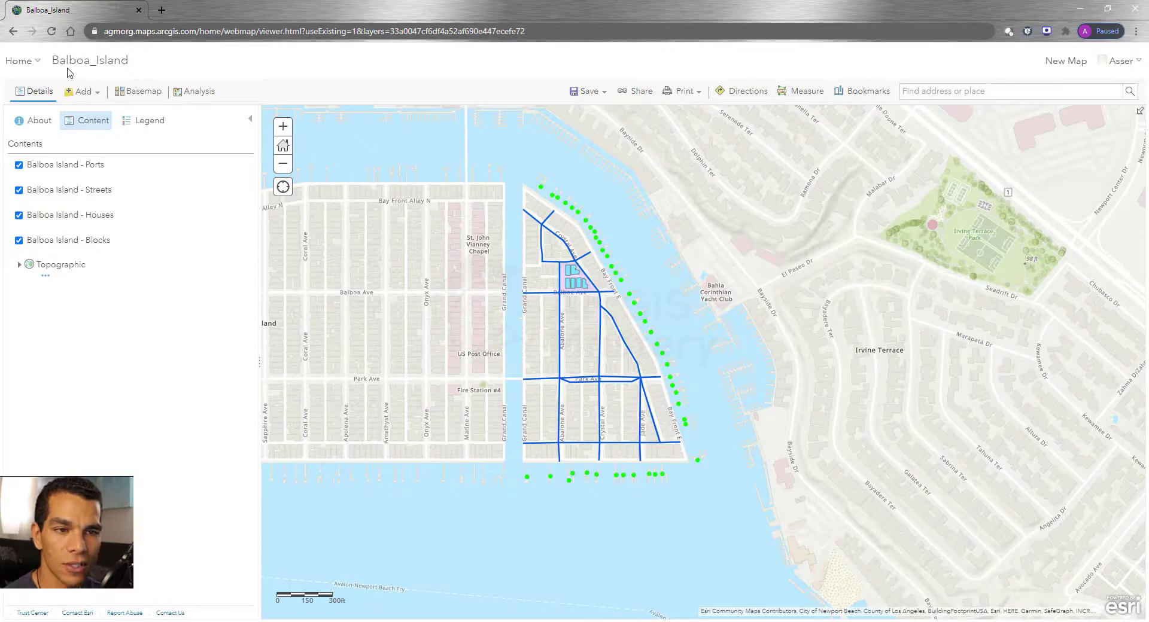
Save the map as a new web map titled Balboa Island
{"action": "left_click", "coordinate": [585, 95]}
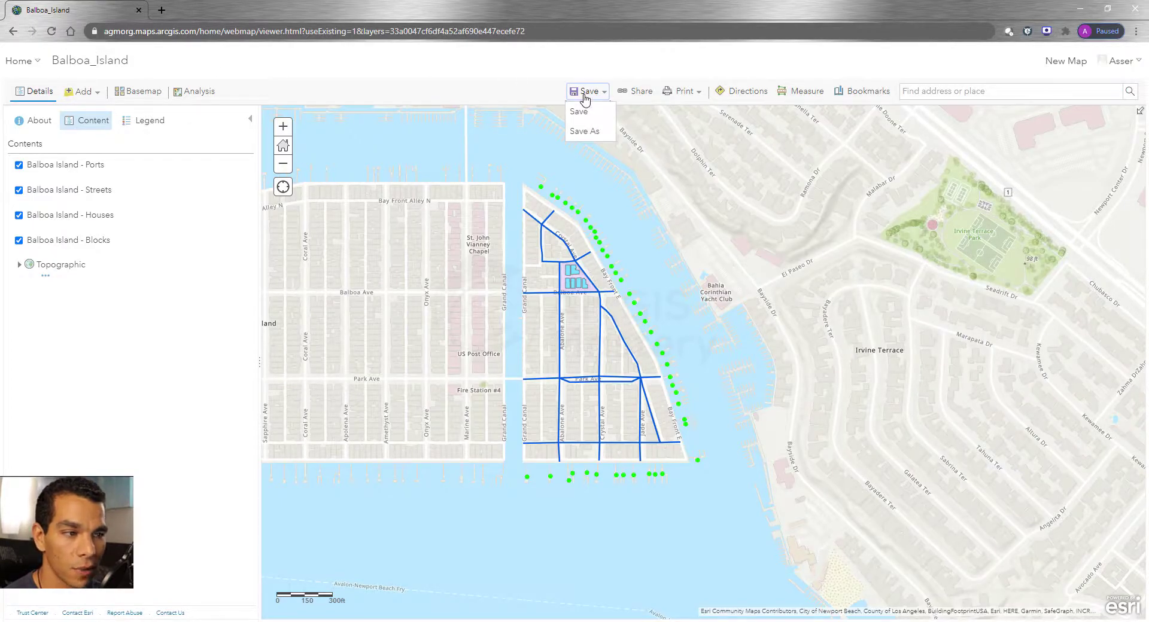
{"action": "left_click", "coordinate": [581, 112]}
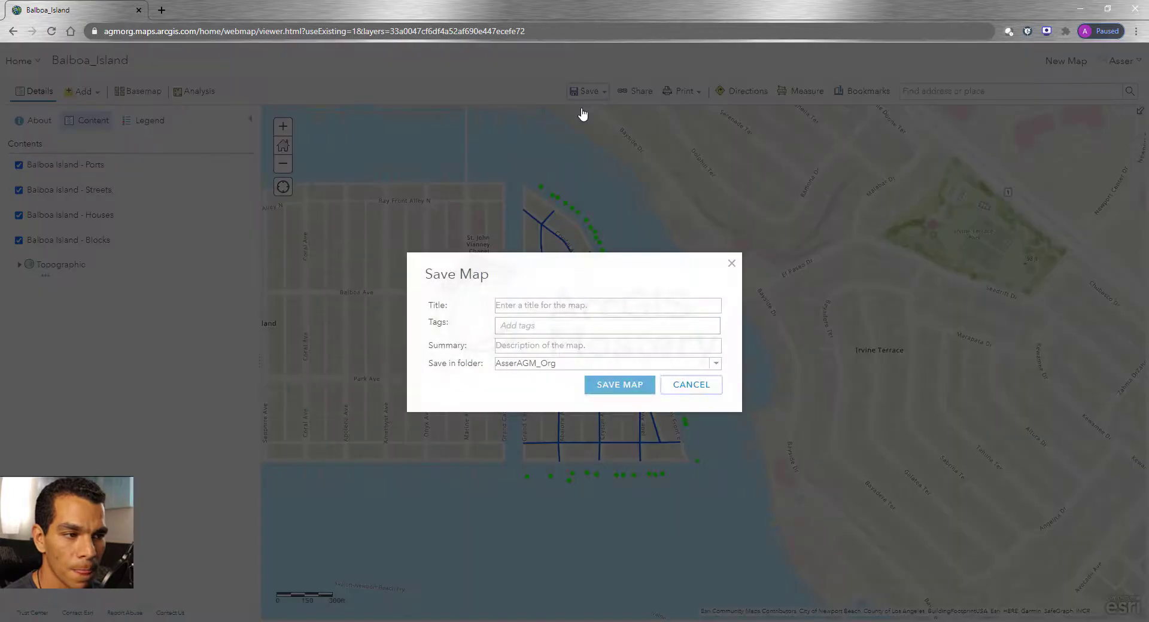
{"action": "left_click", "coordinate": [565, 307]}
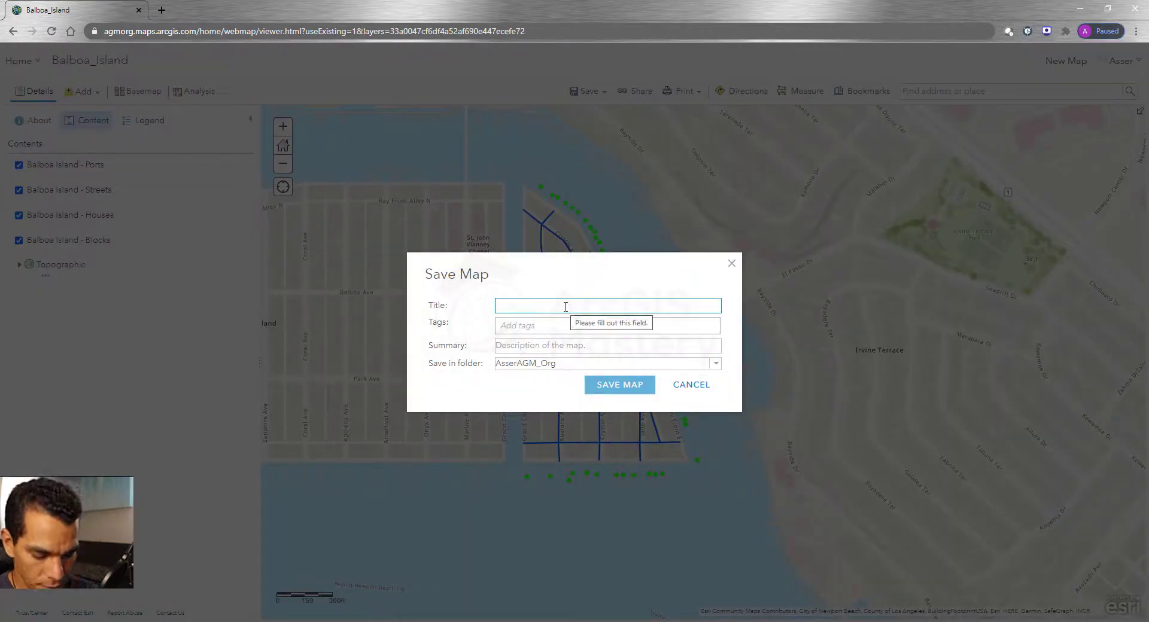
{"action": "type", "text": "Balboa Island"}
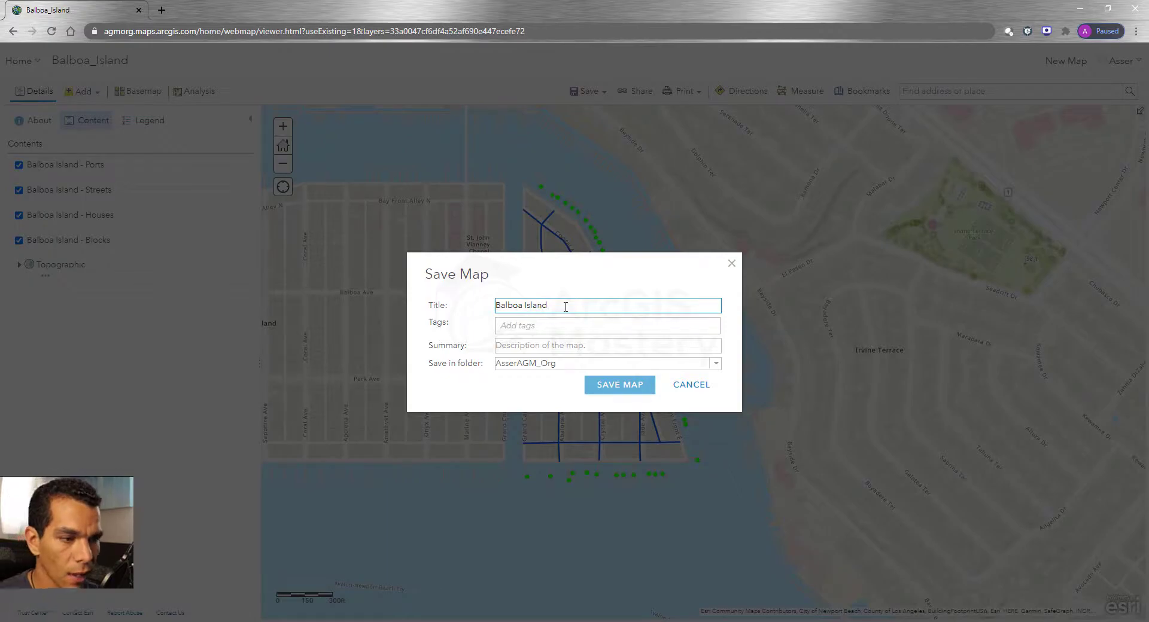
{"action": "left_click_drag", "start_coordinate": [566, 307], "coordinate": [449, 329]}
{"action": "key", "text": "ctrl+c"}
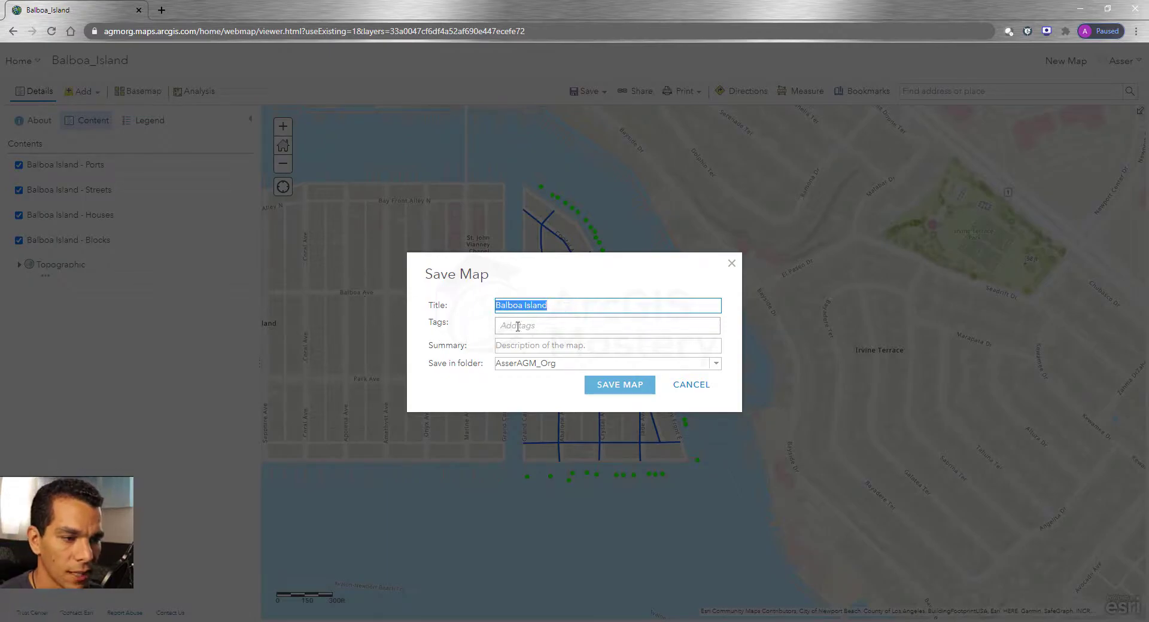
Add Balboa Island as the web map's tag and summary, then save it to My Content
{"action": "left_click", "coordinate": [518, 326]}
{"action": "key", "text": "ctrl+v"}
{"action": "left_click", "coordinate": [537, 343]}
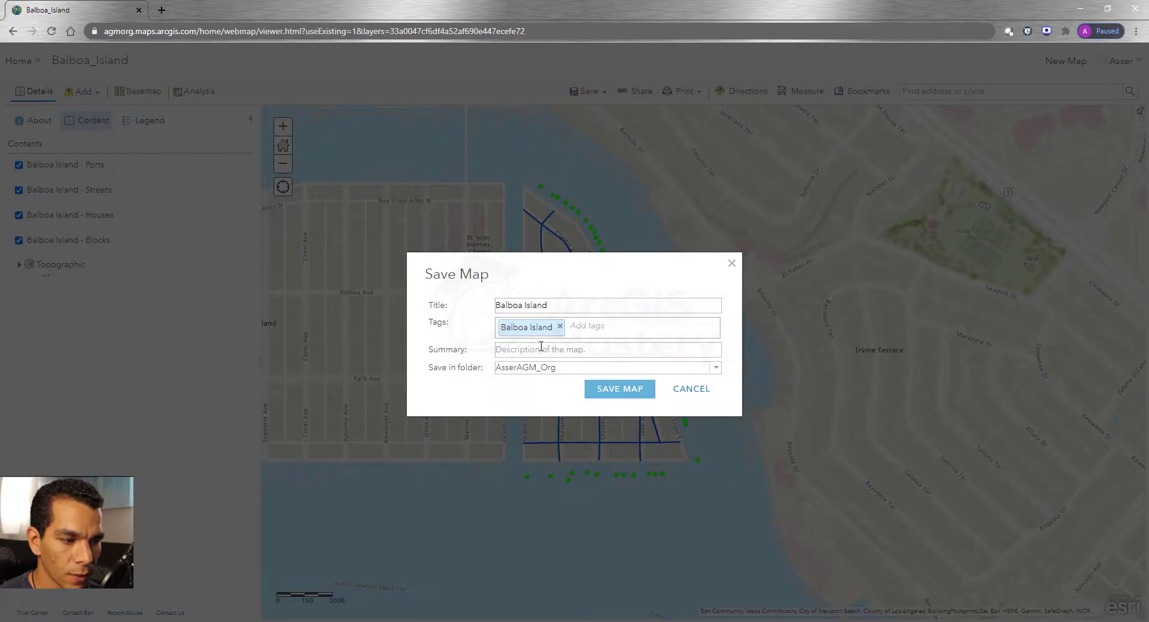
{"action": "left_click", "coordinate": [590, 351]}
{"action": "key", "text": "ctrl+v"}
{"action": "left_click", "coordinate": [607, 395]}
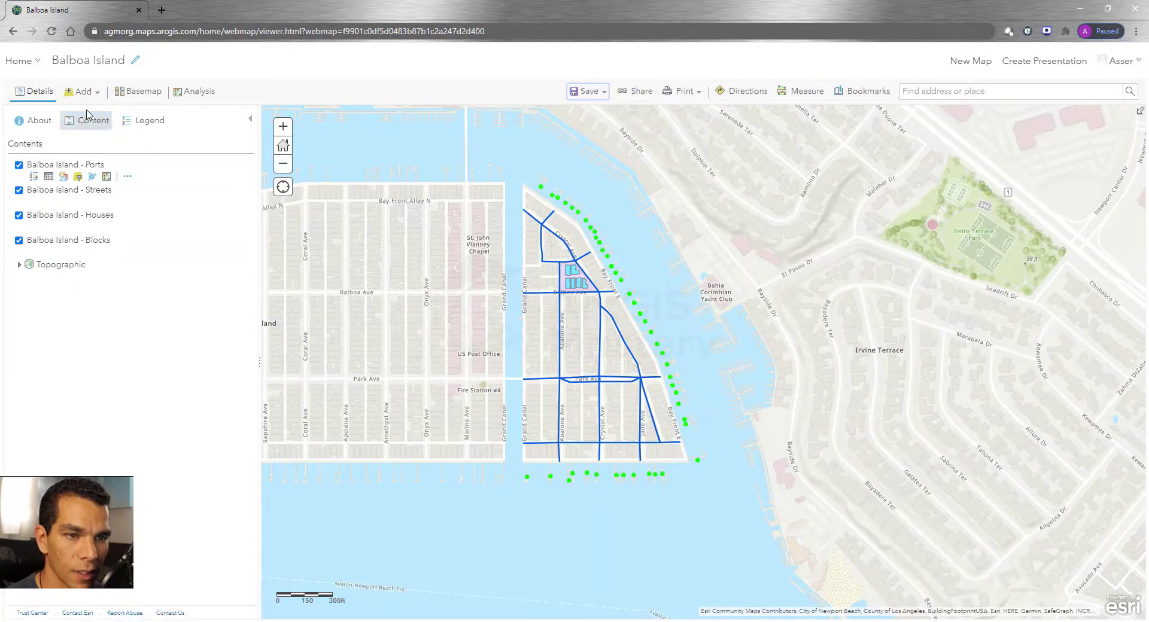
{"action": "left_click", "coordinate": [29, 63]}
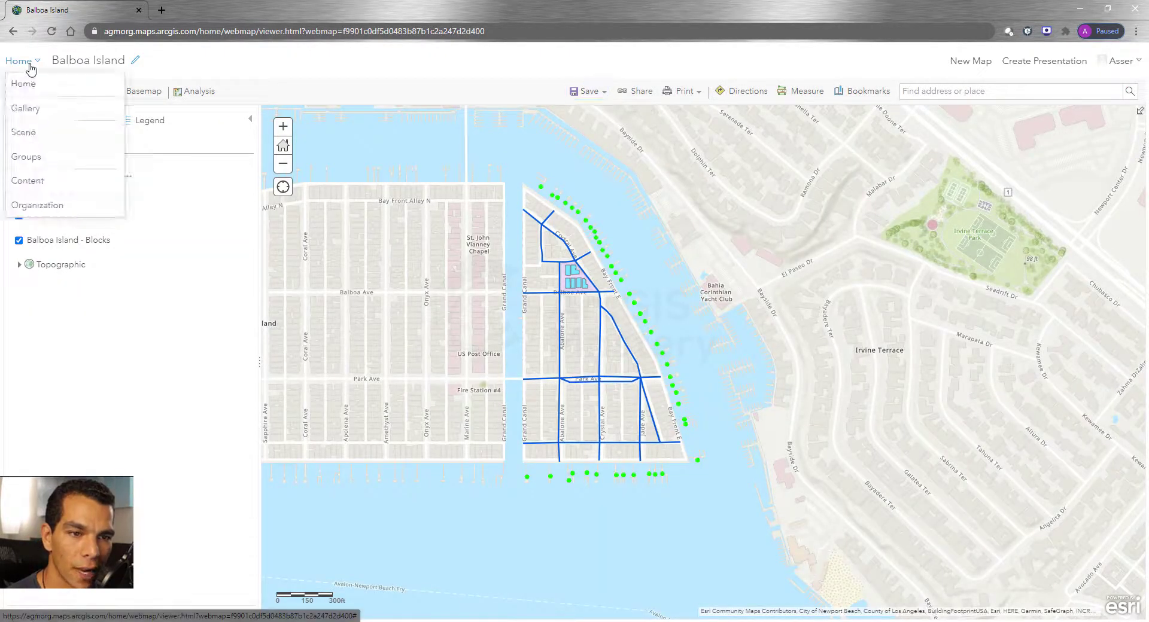
Share the Balboa Island web map with Everyone and update the Balboa_Island feature layer to match
{"action": "left_click", "coordinate": [35, 184]}
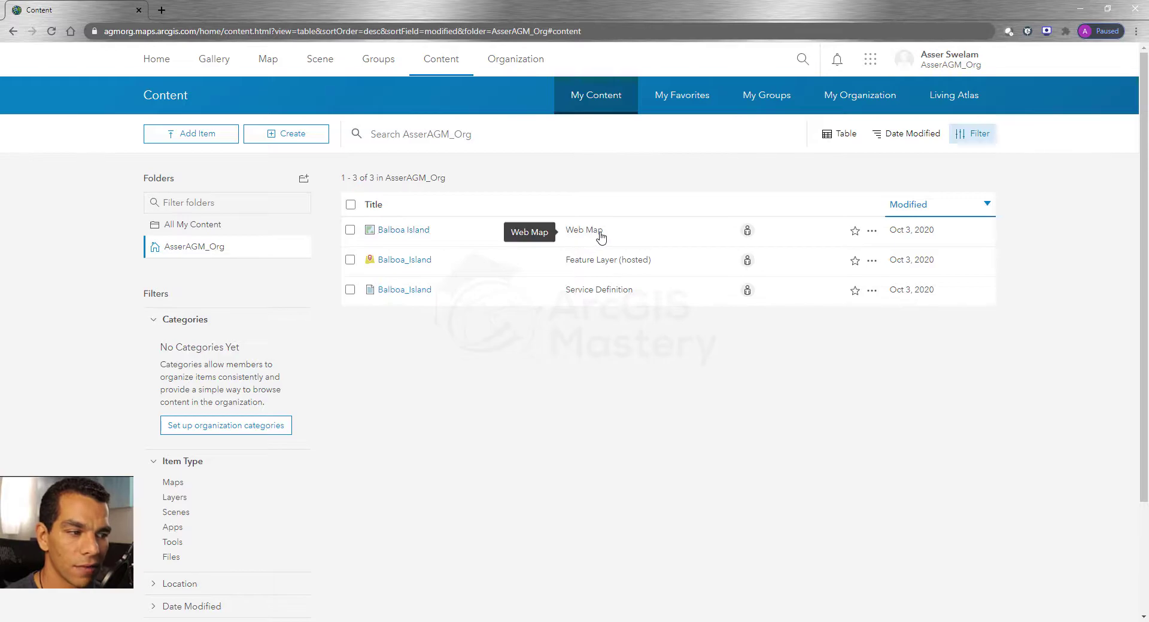
{"action": "left_click", "coordinate": [748, 232]}
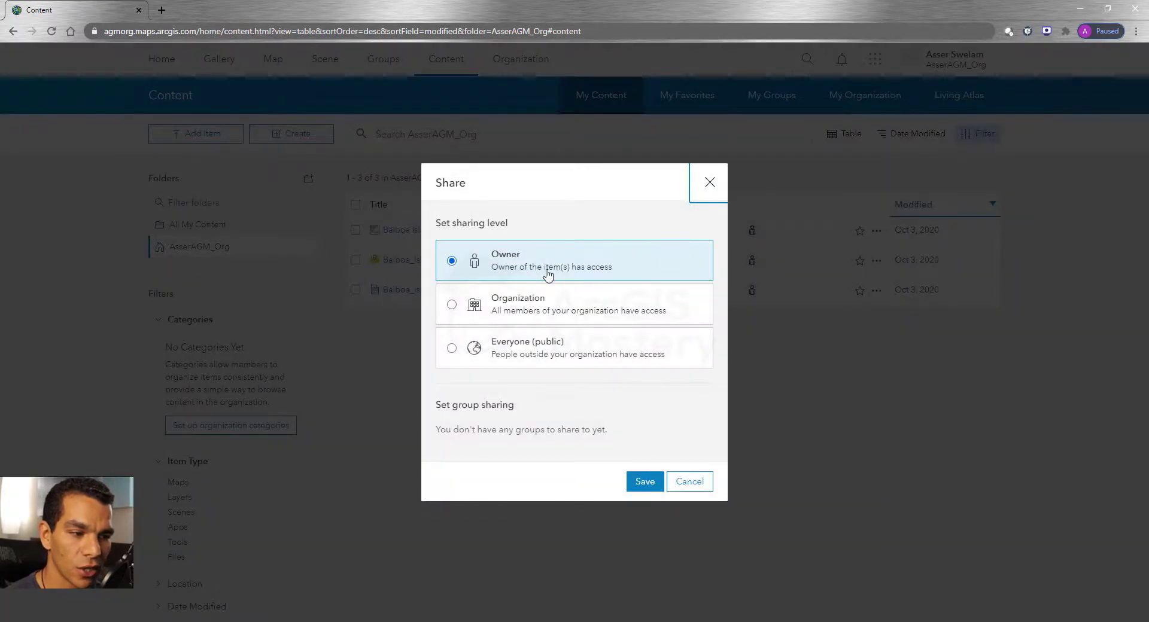
{"action": "left_click", "coordinate": [455, 350]}
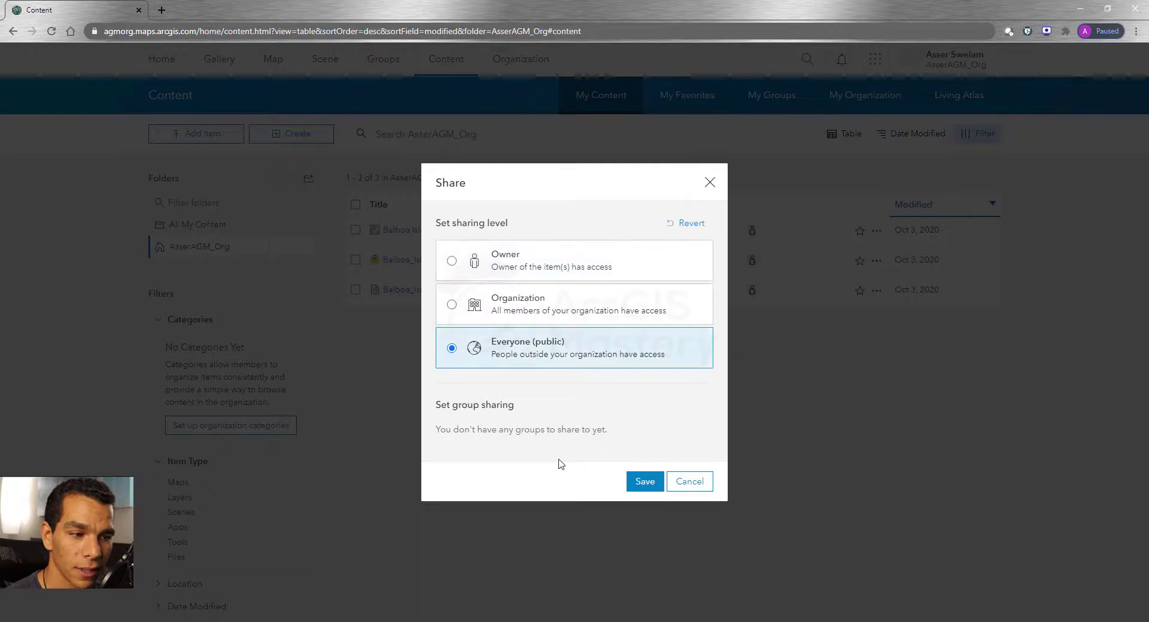
{"action": "left_click", "coordinate": [643, 482]}
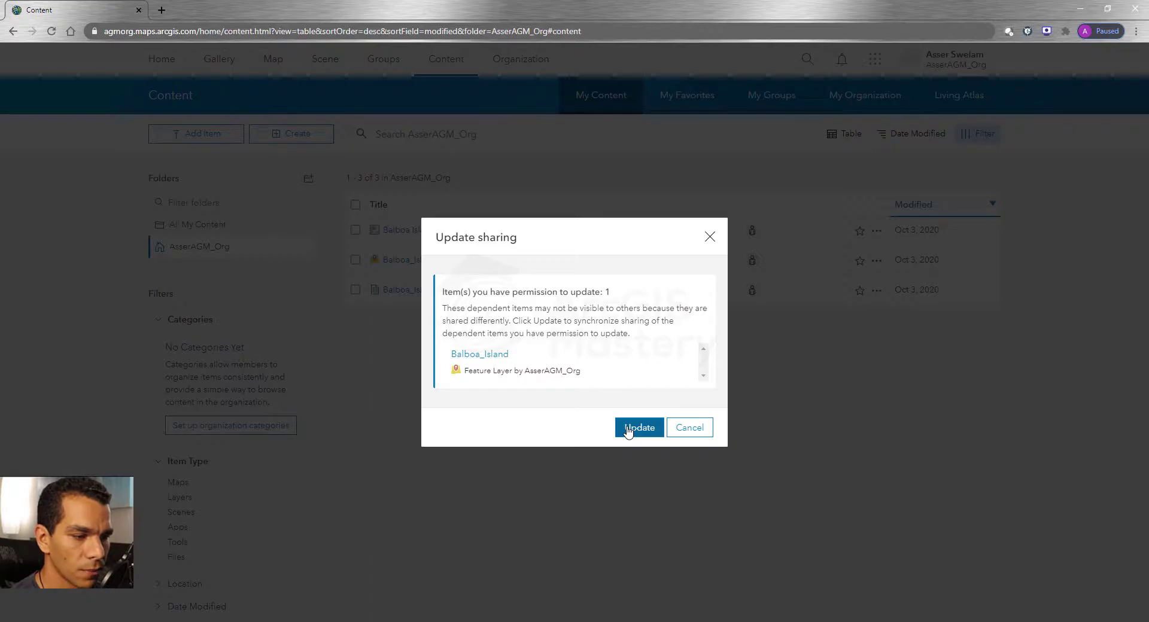
{"action": "left_click", "coordinate": [627, 429]}
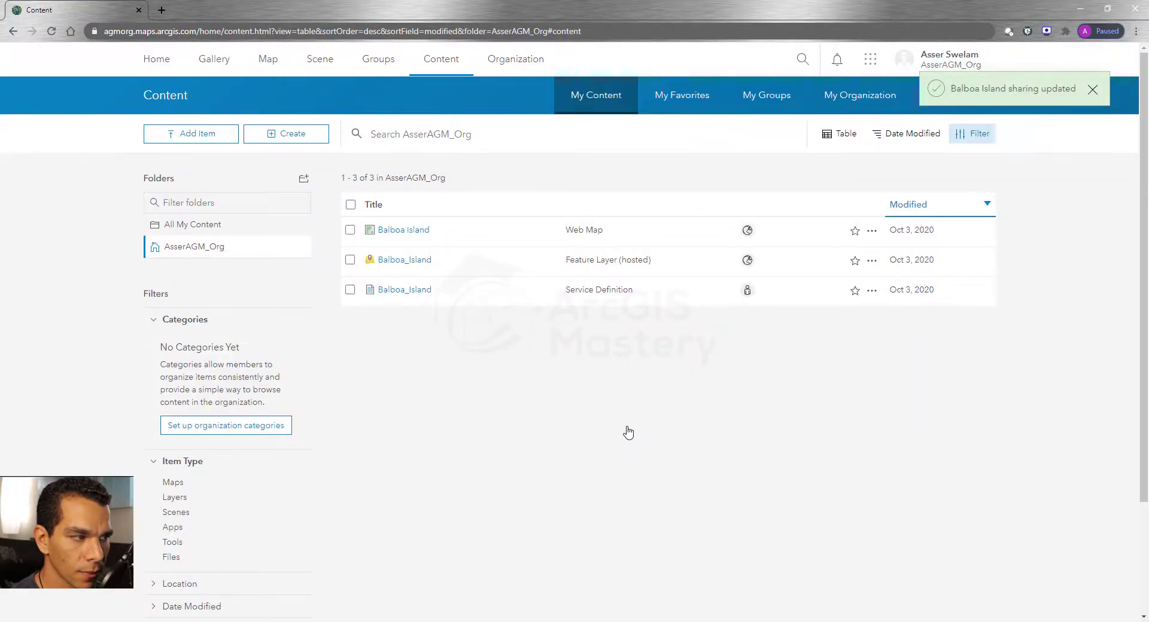
Open the Balboa Island web map from its item page in Map Viewer
{"action": "mouse_move", "coordinate": [751, 237]}
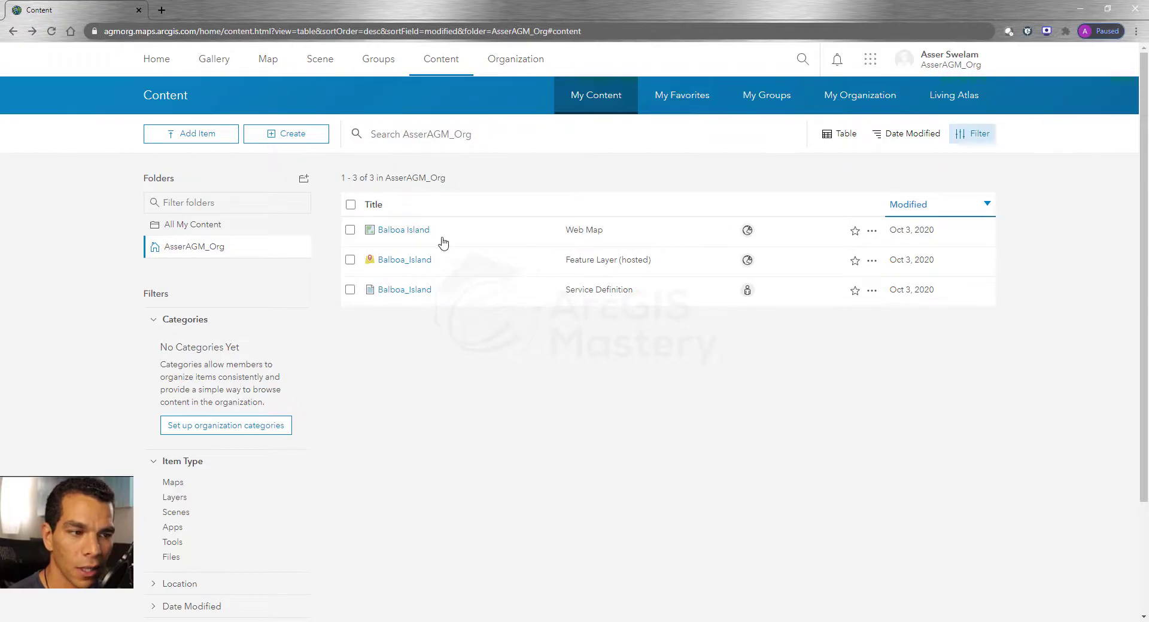
{"action": "left_click", "coordinate": [413, 236]}
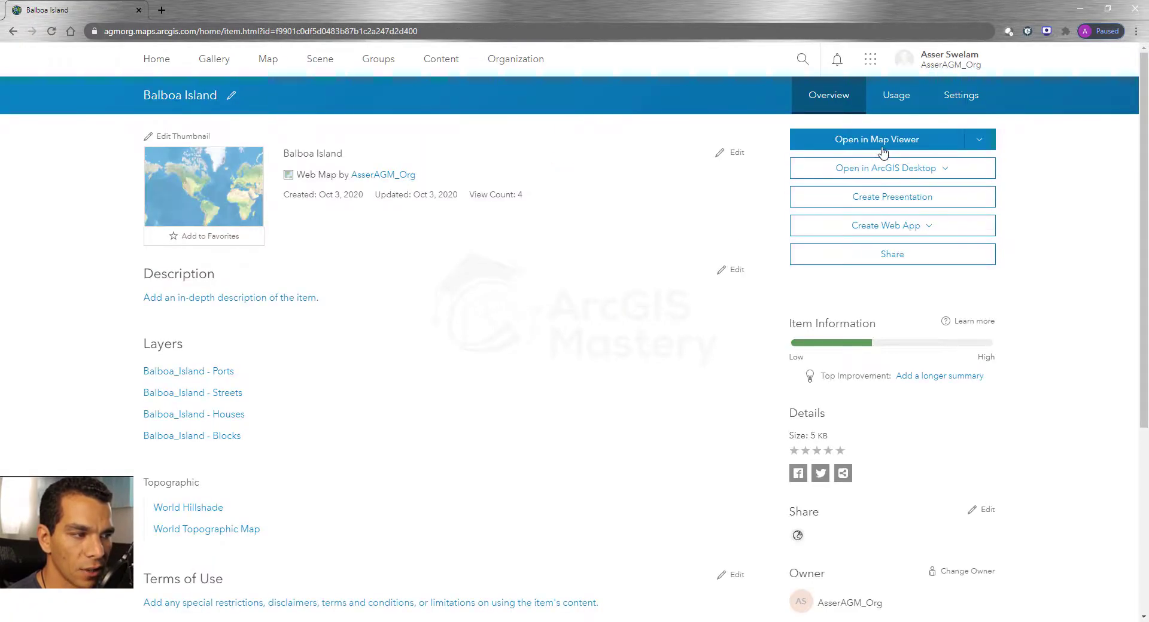
{"action": "left_click", "coordinate": [911, 148]}
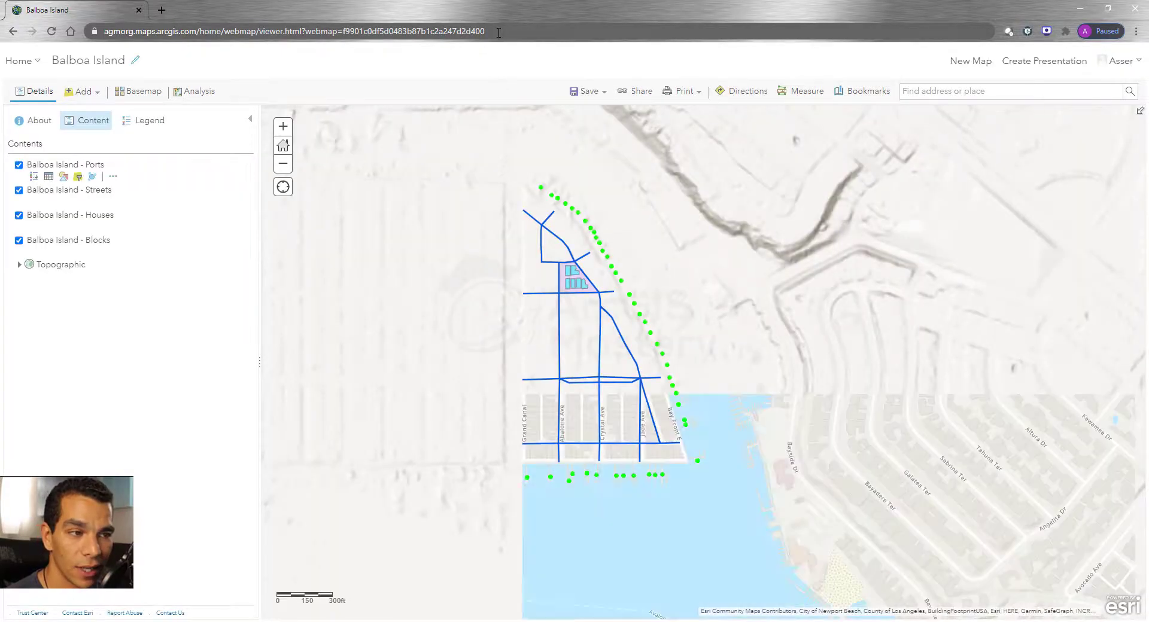
Show the web map's About details and inspect the Crystal Ave street attribute popup
{"action": "left_click", "coordinate": [498, 31]}
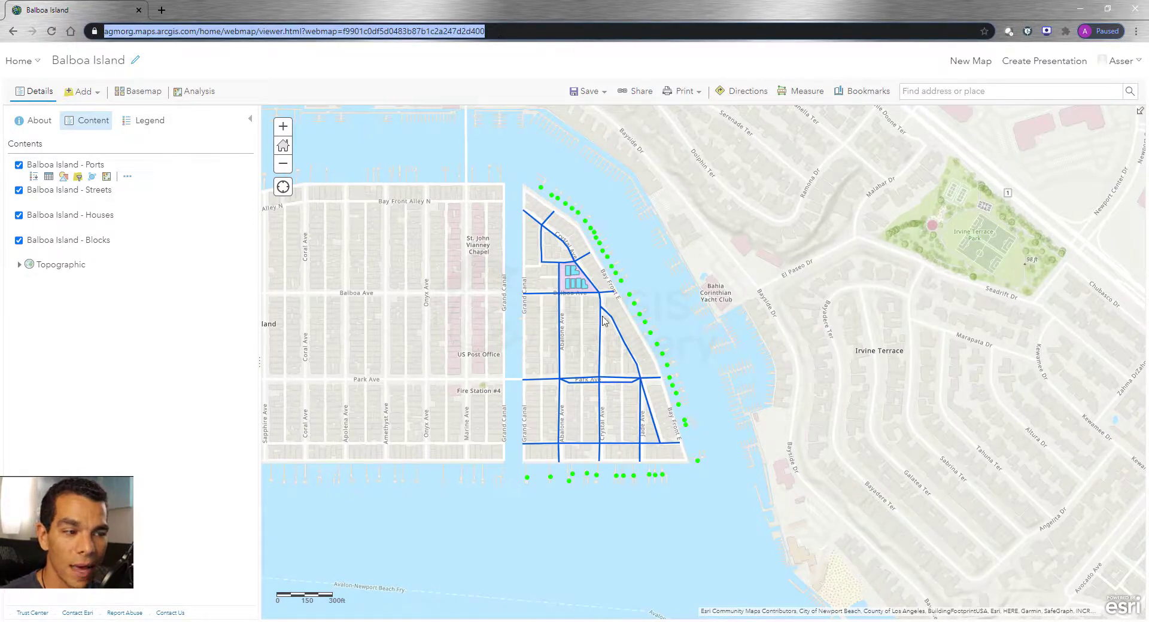
{"action": "left_click", "coordinate": [34, 120]}
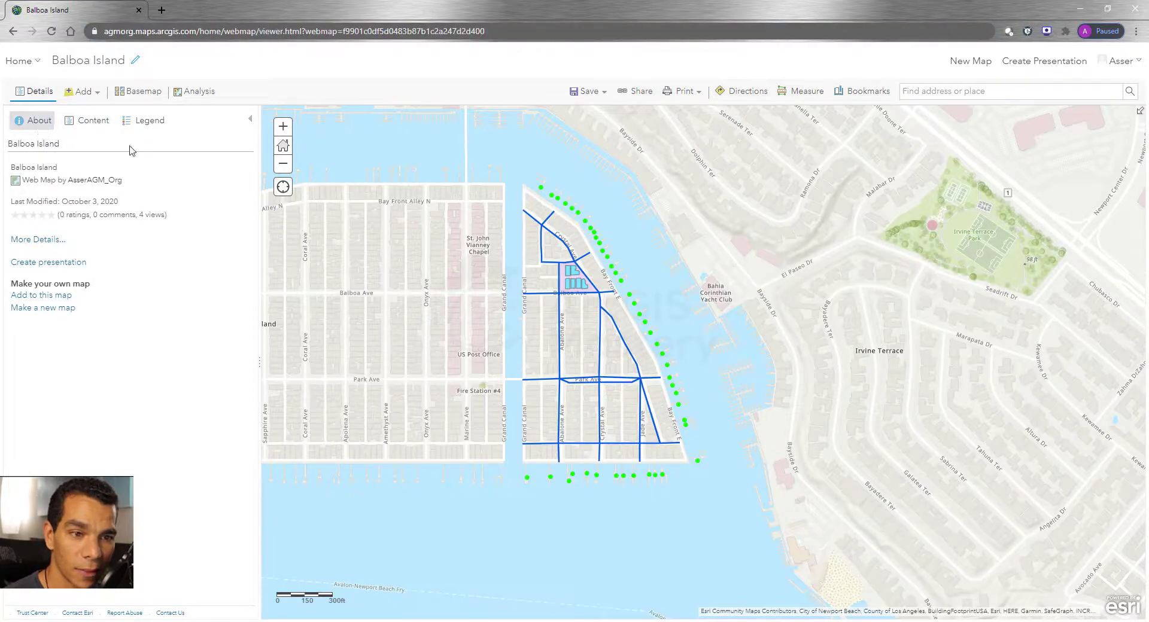
{"action": "left_click", "coordinate": [573, 258]}
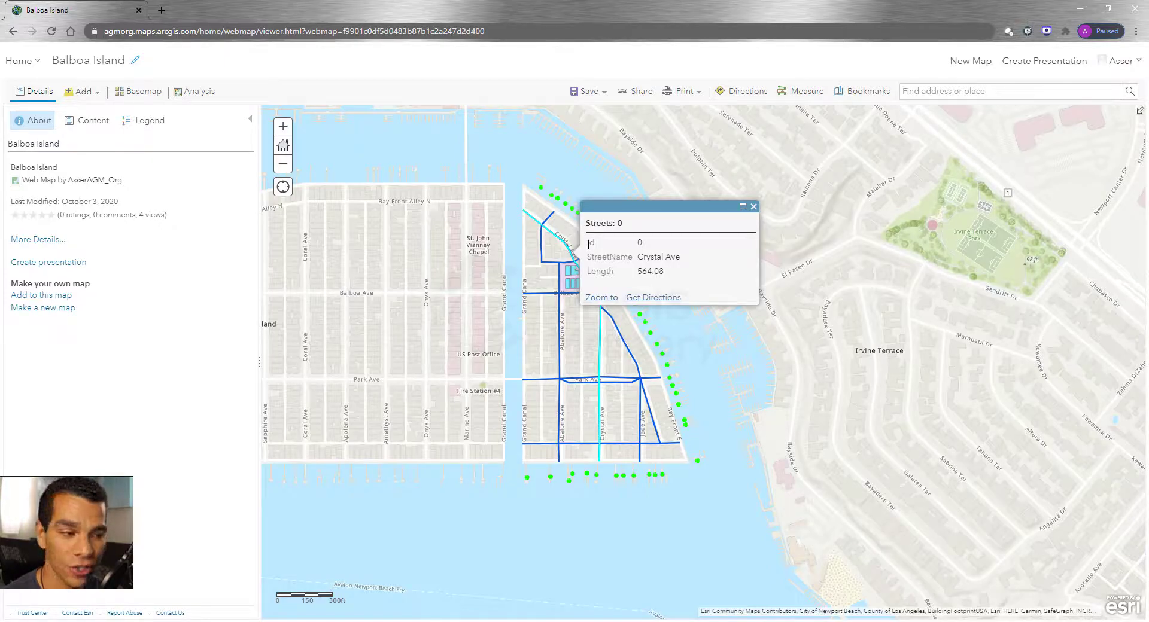
{"action": "left_click", "coordinate": [668, 193]}
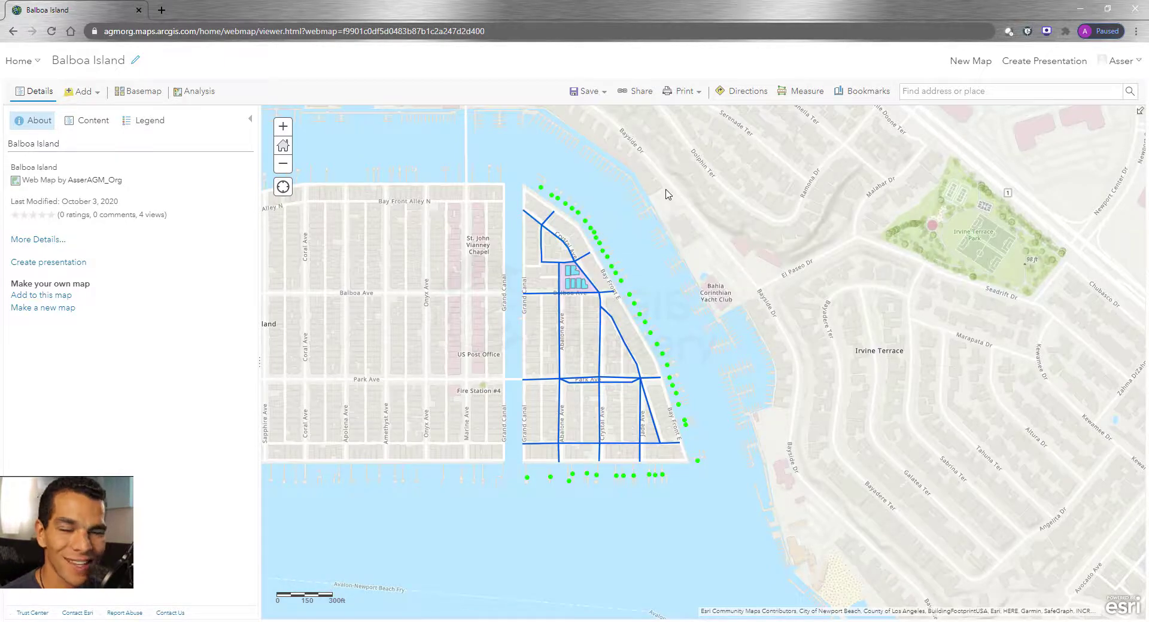